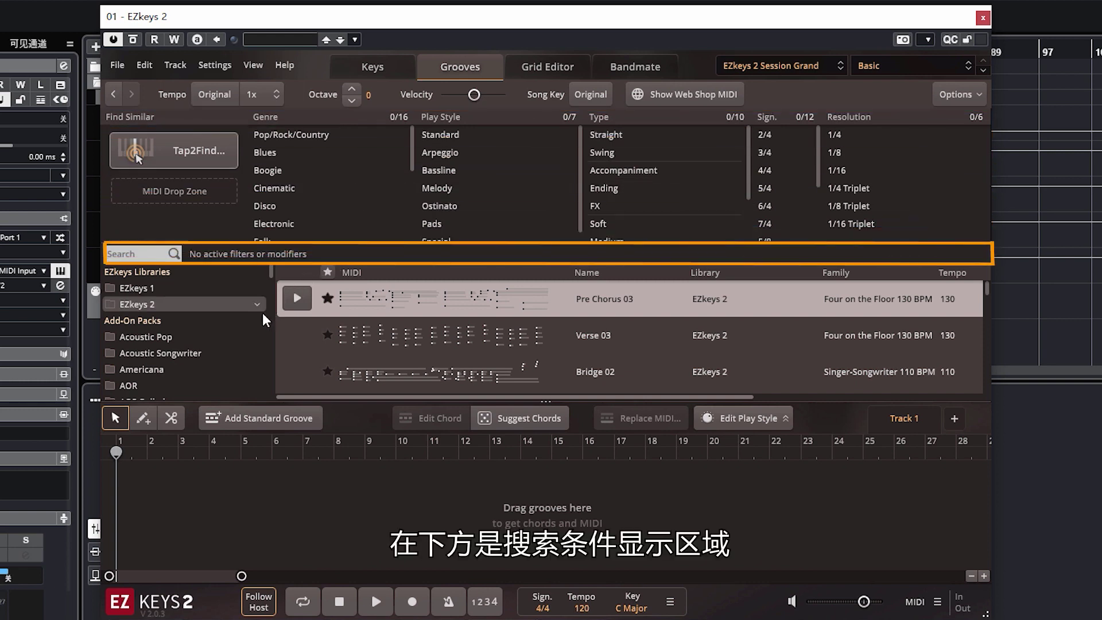
# Step: Filter the grooves by the Electronic genre, and remove that filter again
pyautogui.click(149, 254)
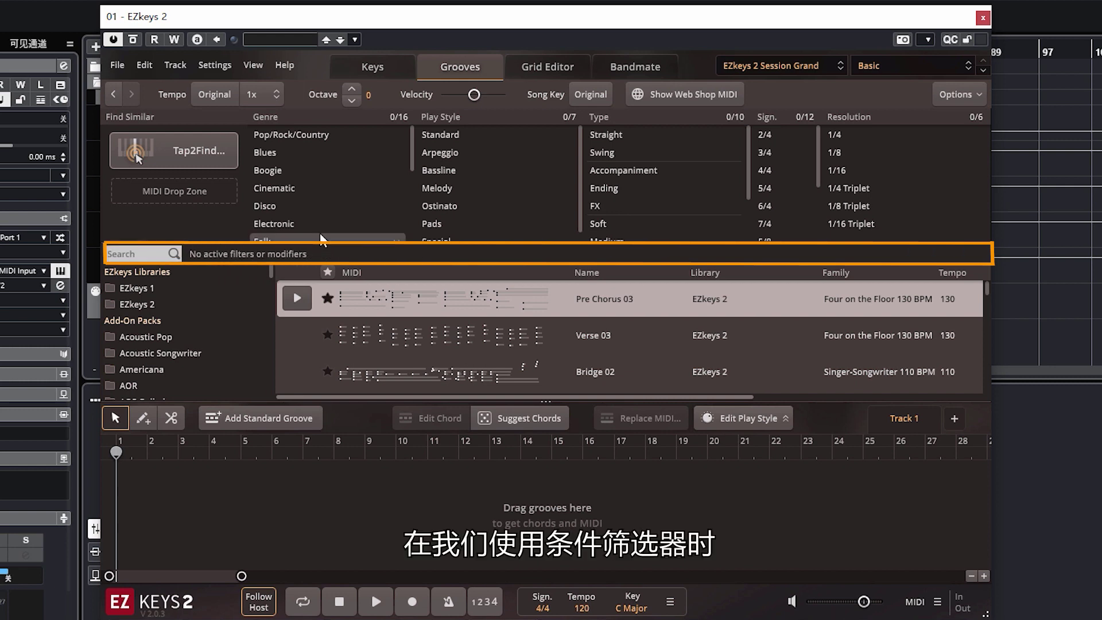
pyautogui.click(294, 223)
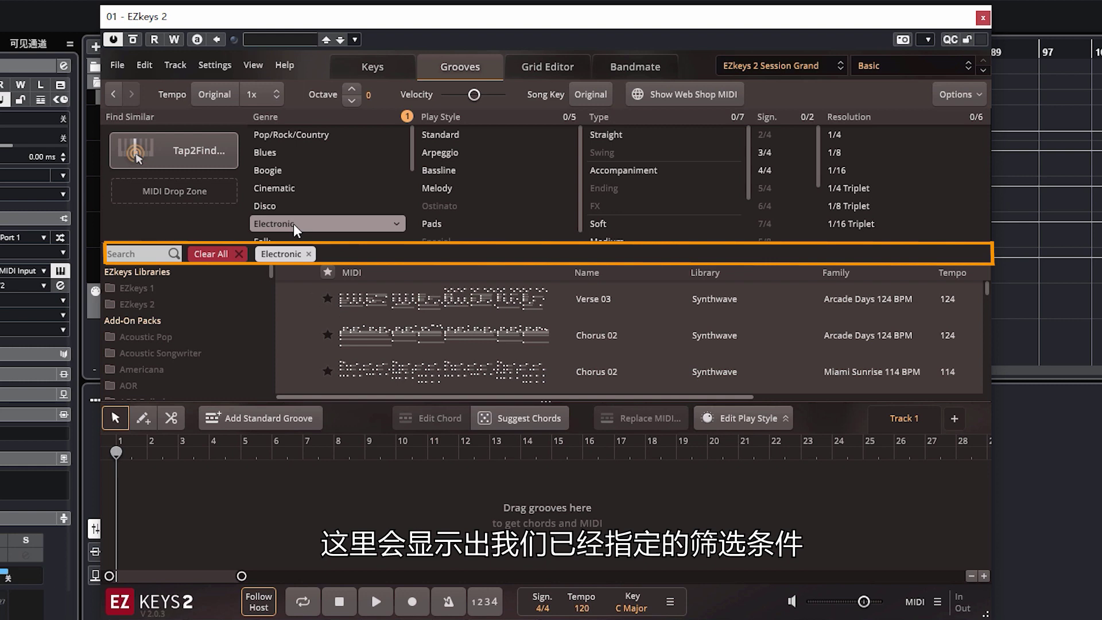
pyautogui.click(309, 254)
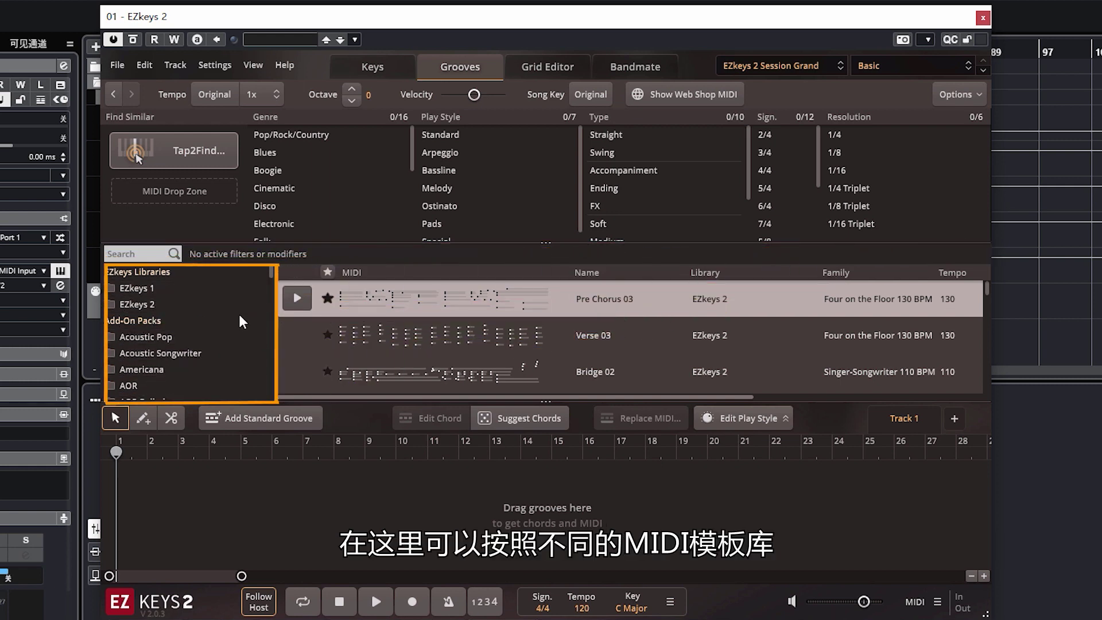
# Step: Browse the MIDI library folders and the groove results, and preview the Pre Chorus 03 groove
pyautogui.moveTo(272, 276); pyautogui.dragTo(265, 346)
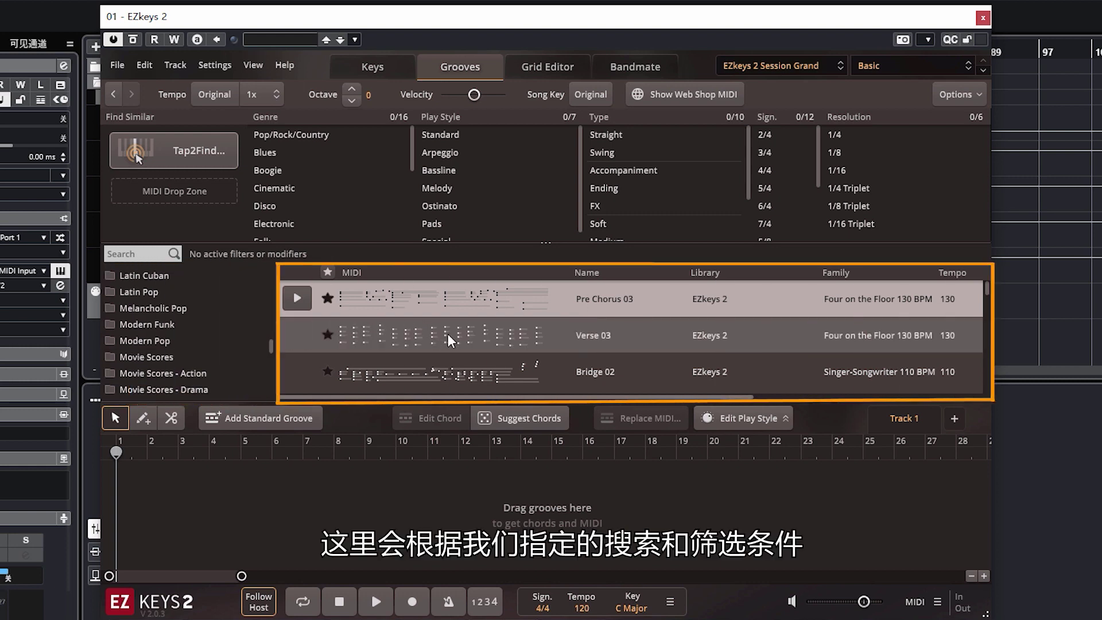
pyautogui.scroll(-1, 412, 323)
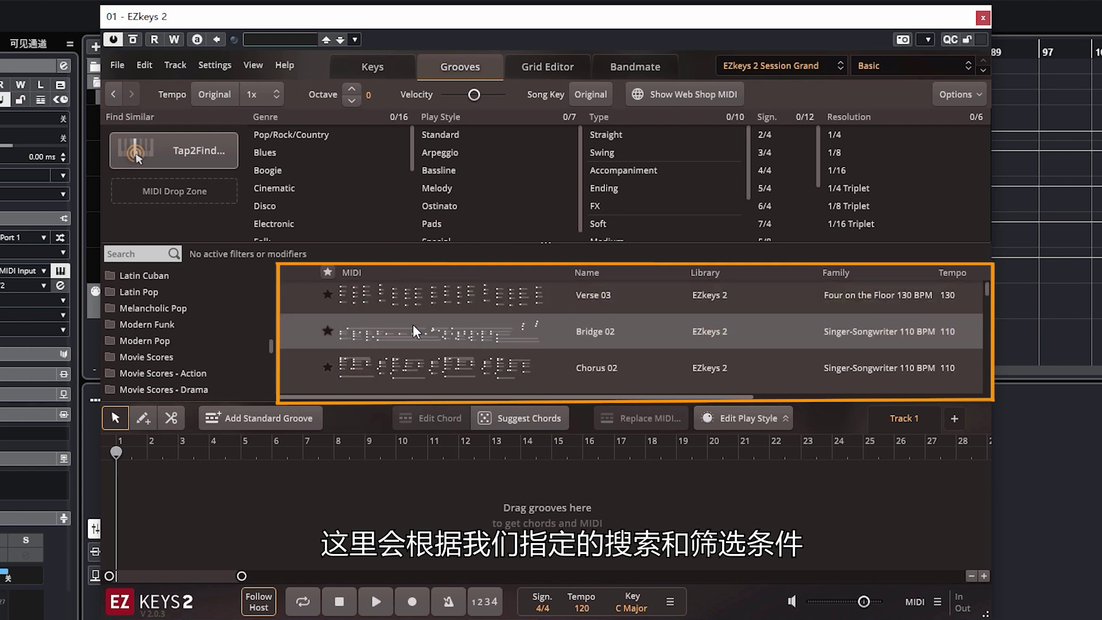
pyautogui.scroll(-4, 413, 333)
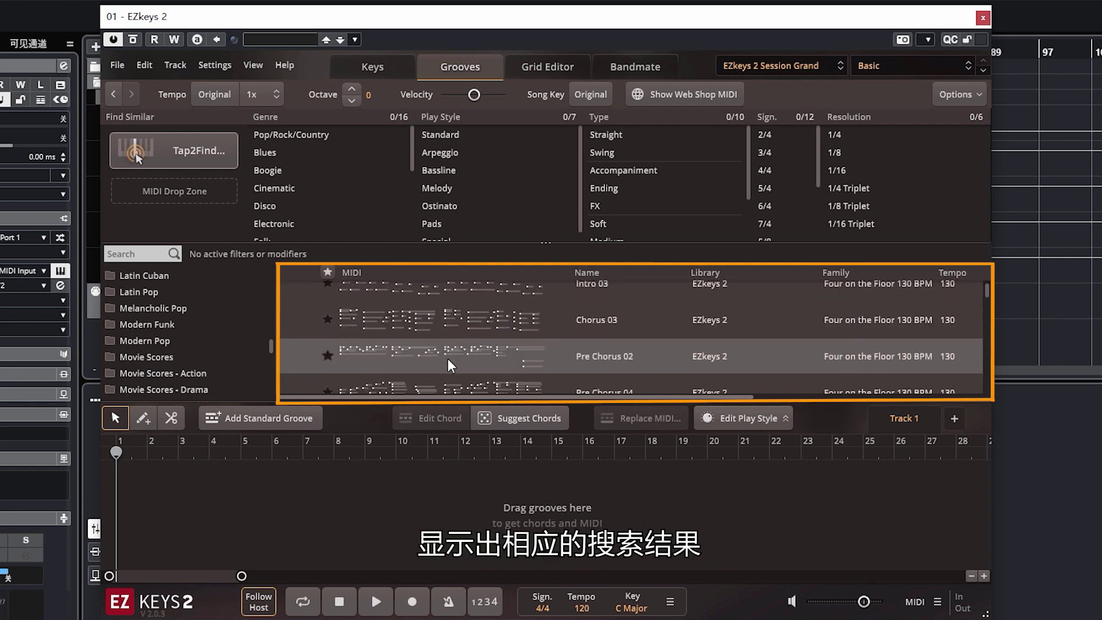
pyautogui.scroll(5, 447, 358)
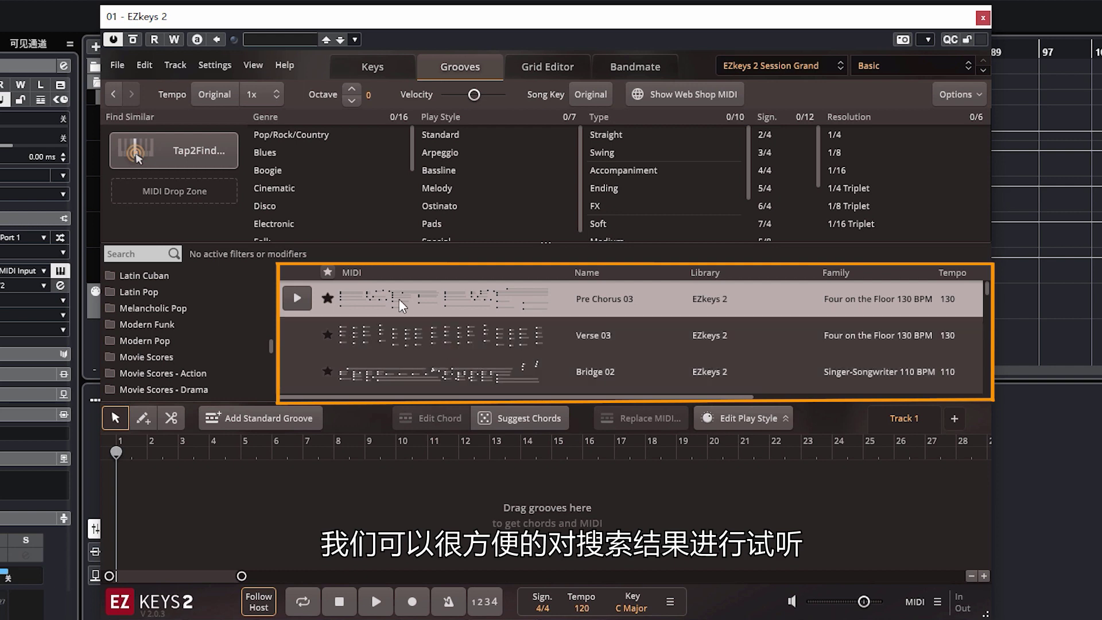
pyautogui.click(298, 298)
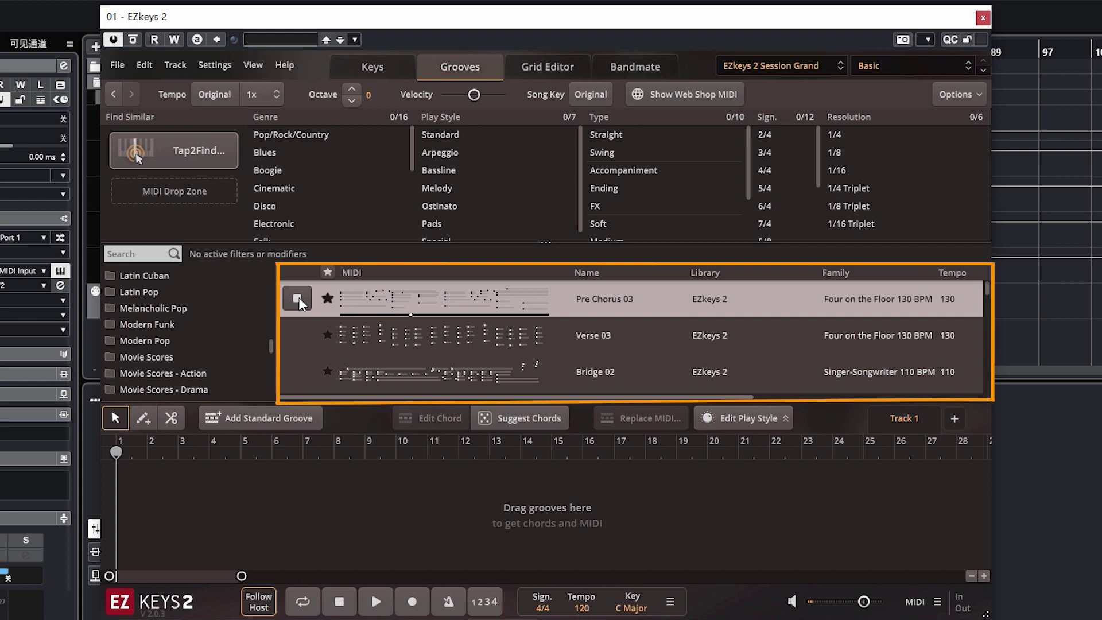
pyautogui.click(298, 299)
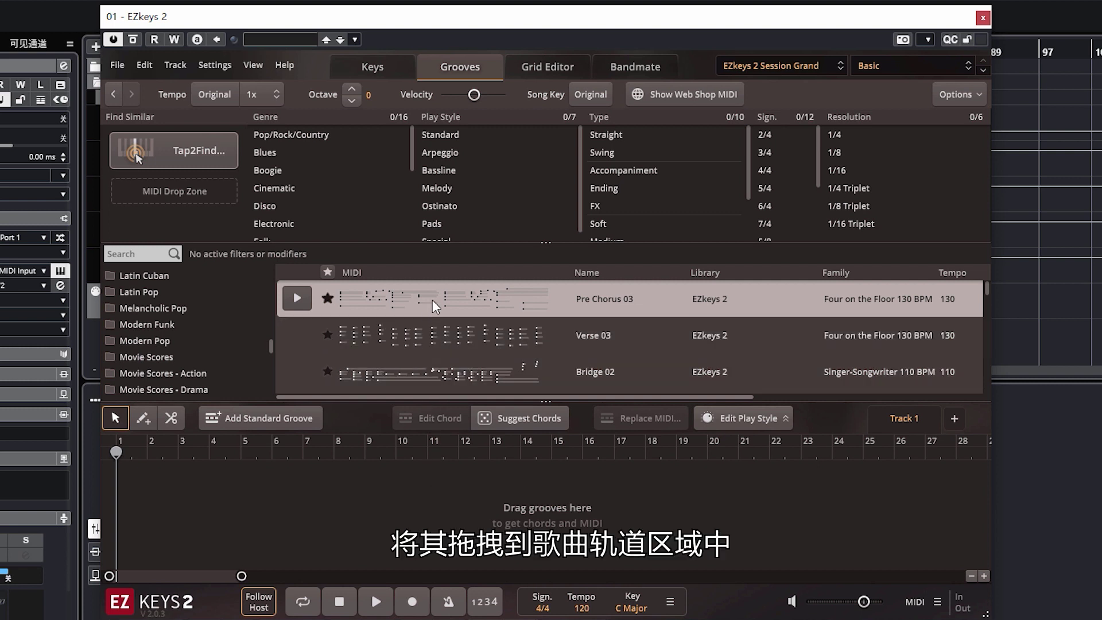
# Step: Place the Pre Chorus 03 groove on the song track, starting at bar 1
pyautogui.moveTo(433, 300); pyautogui.dragTo(428, 369)
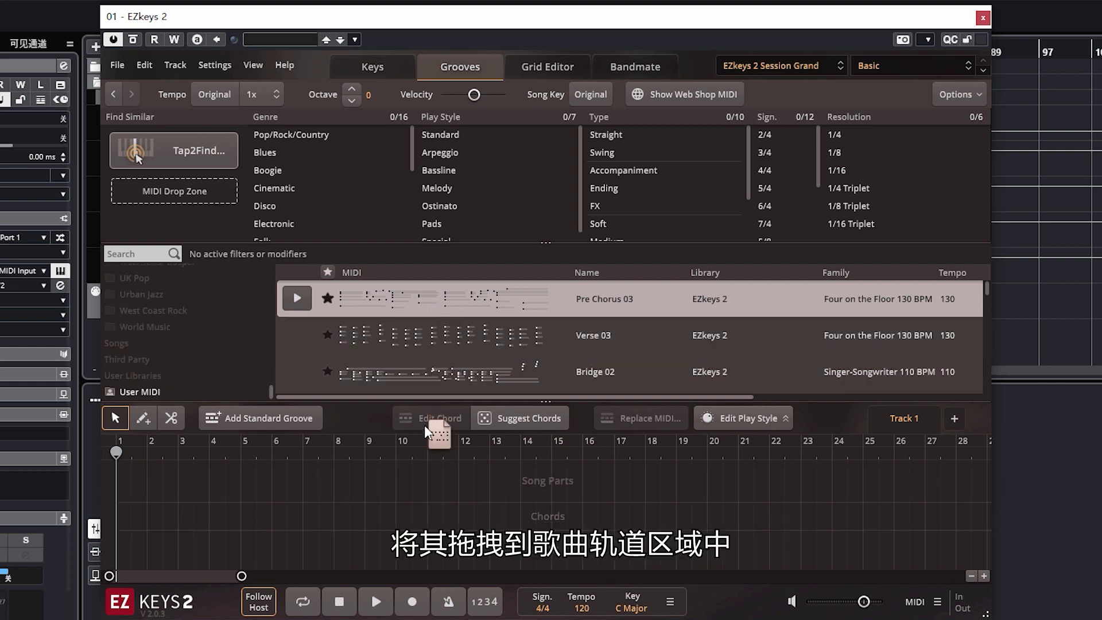
pyautogui.moveTo(424, 424); pyautogui.dragTo(428, 467)
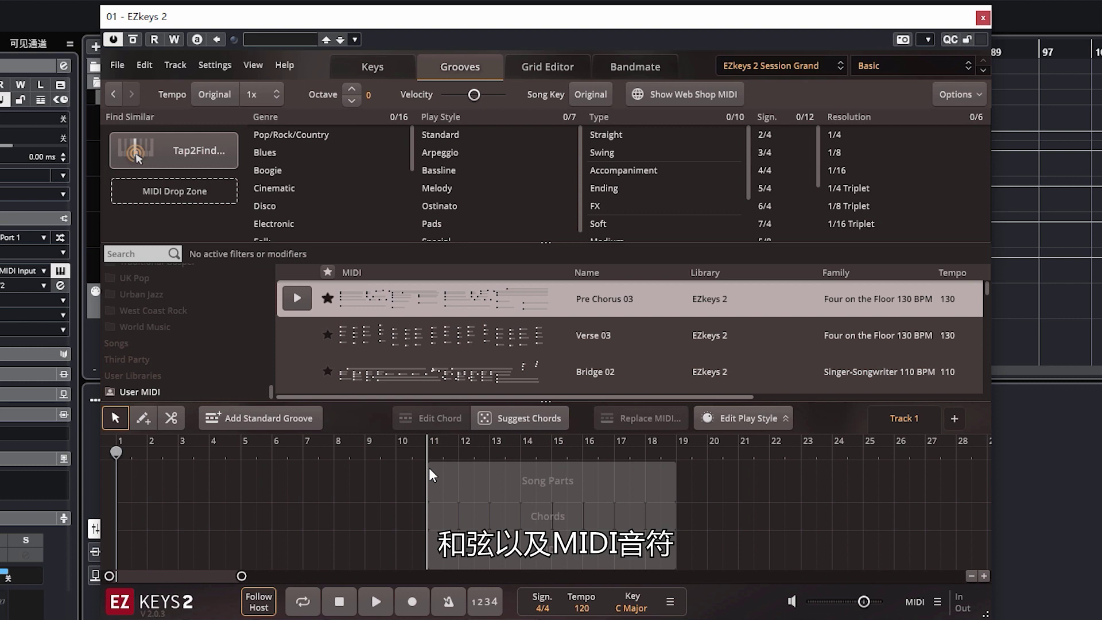
pyautogui.moveTo(428, 467); pyautogui.dragTo(123, 484)
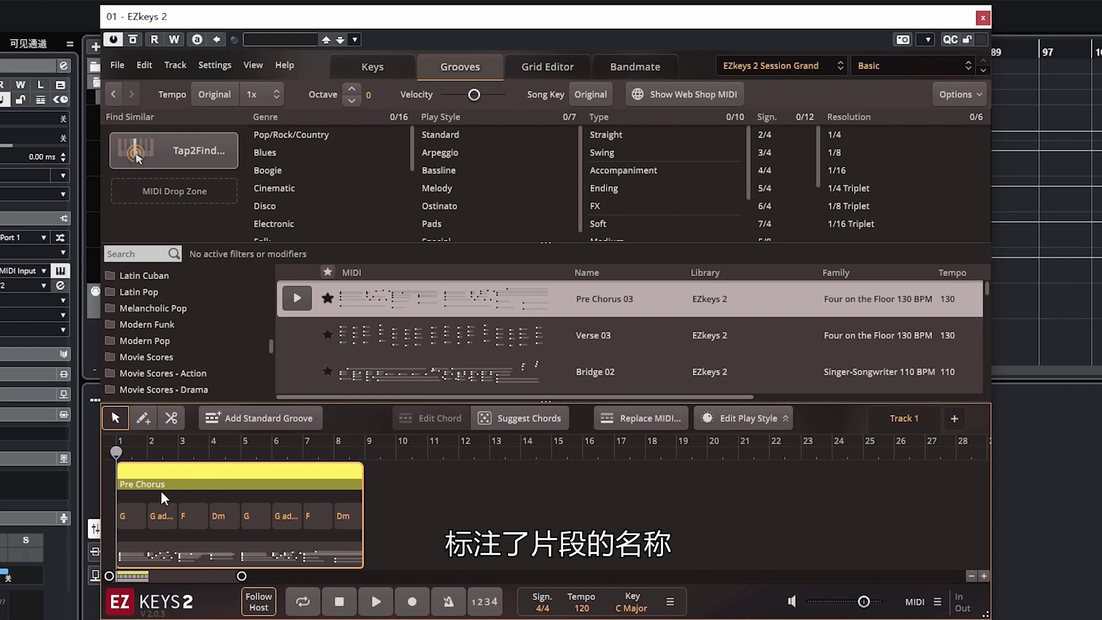
# Step: Select the bar 7 chord and the MIDI block of the Pre Chorus in turn, and delete the whole song part
pyautogui.click(317, 523)
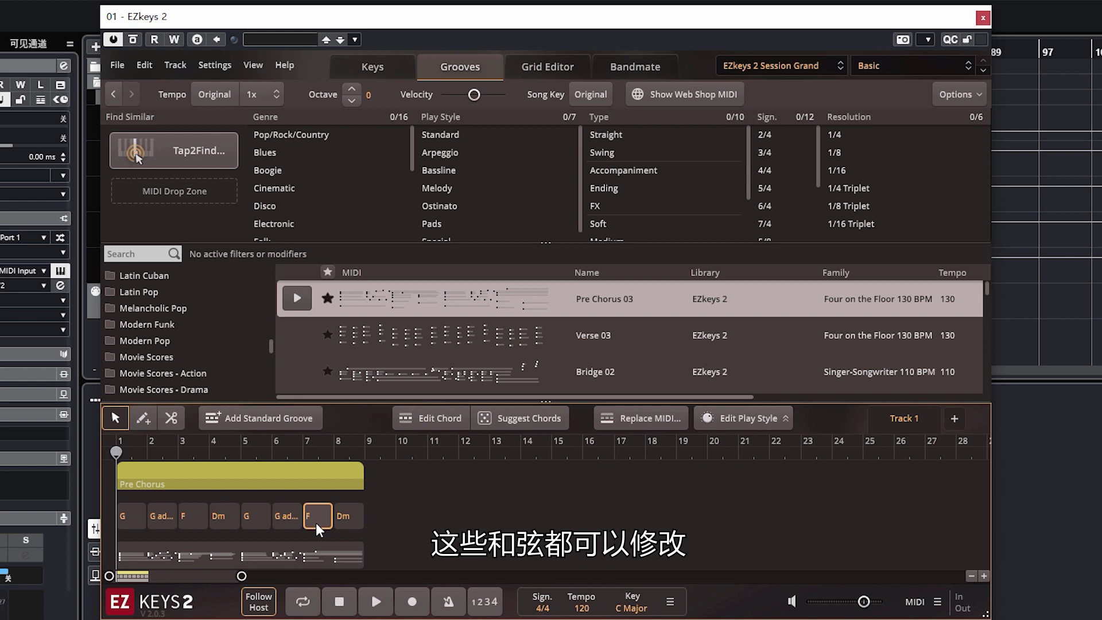
pyautogui.click(267, 553)
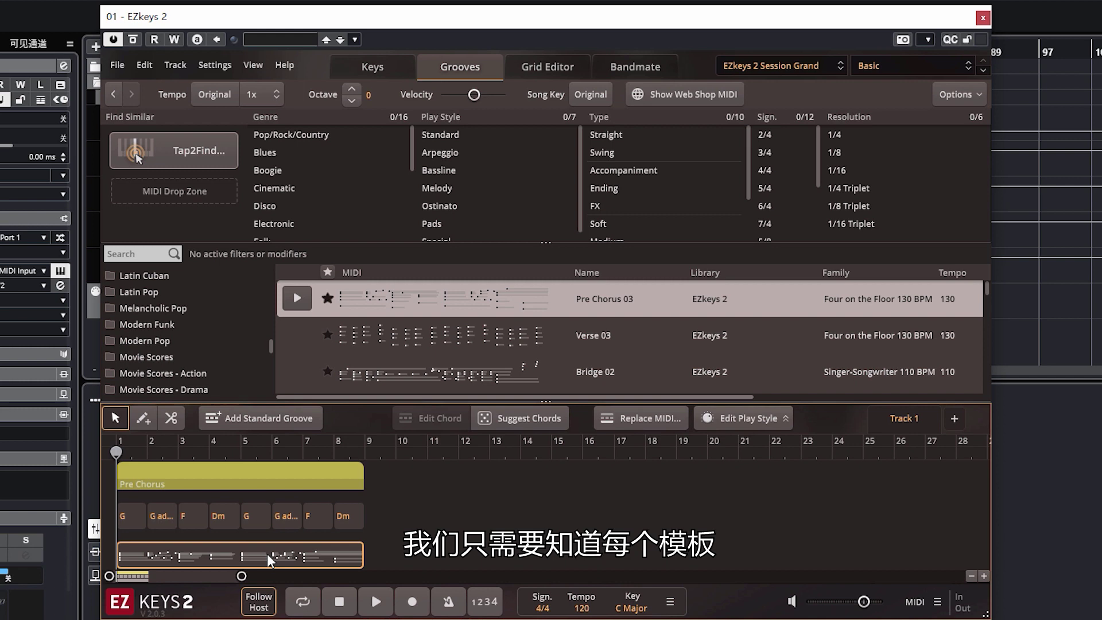
pyautogui.click(281, 481)
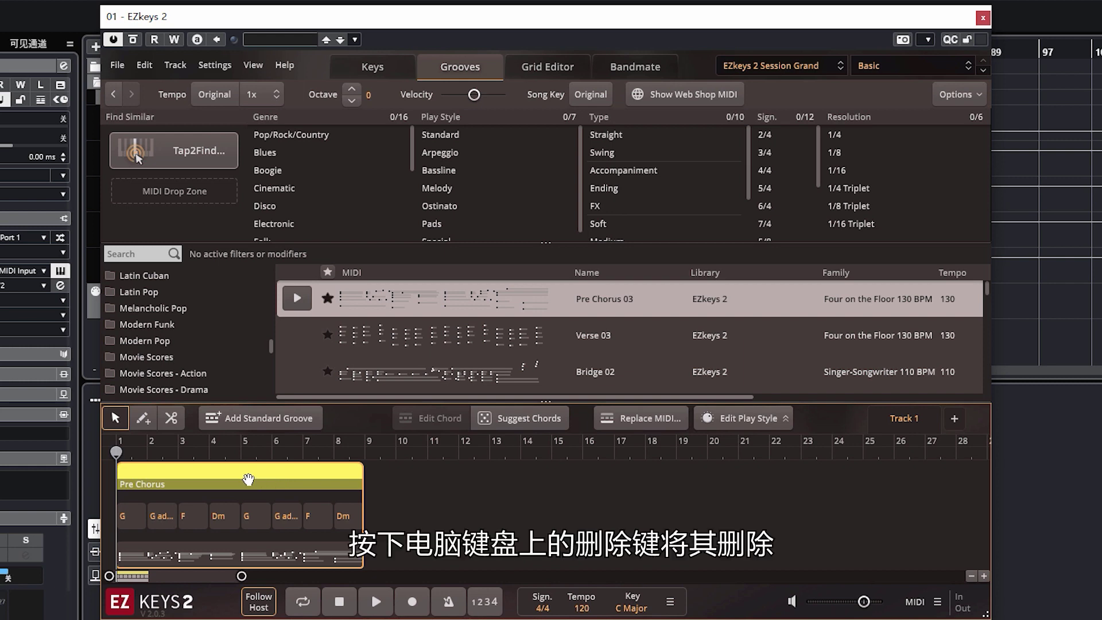
pyautogui.press('Delete')
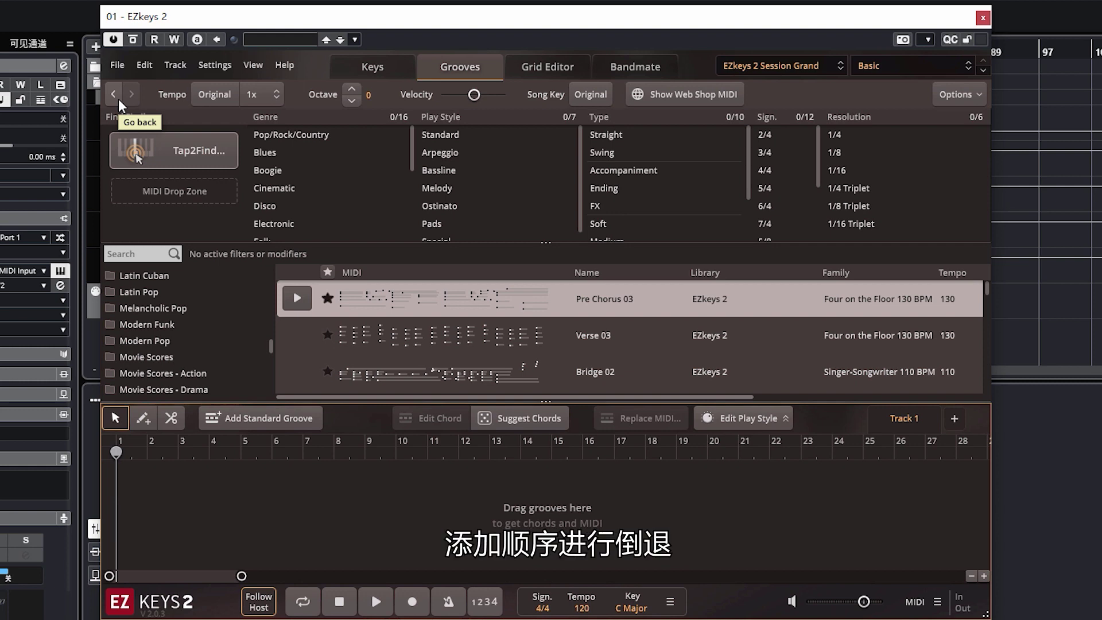
# Step: Filter the grooves by Blues genre and Standard play style, limited to the EZkeys 2 library
pyautogui.click(263, 153)
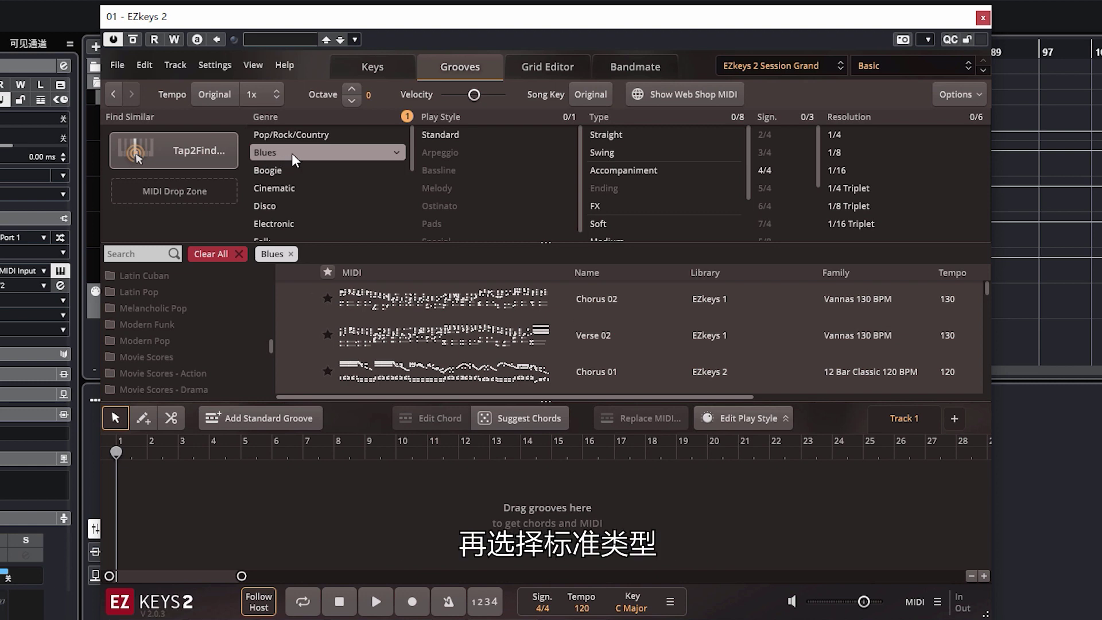
pyautogui.click(437, 136)
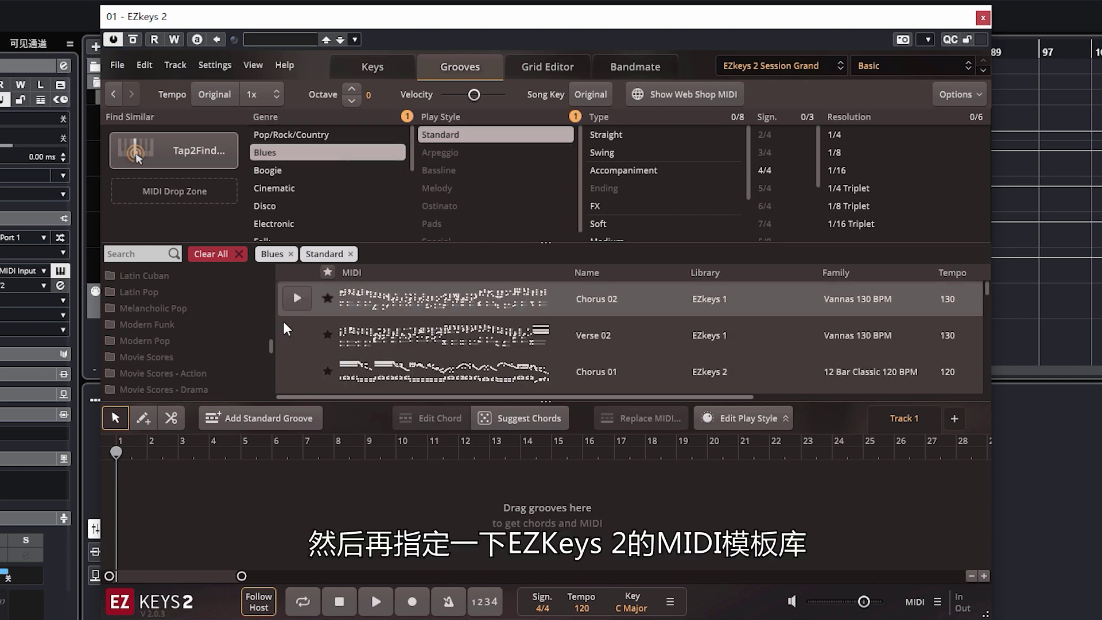
pyautogui.moveTo(272, 352); pyautogui.dragTo(263, 271)
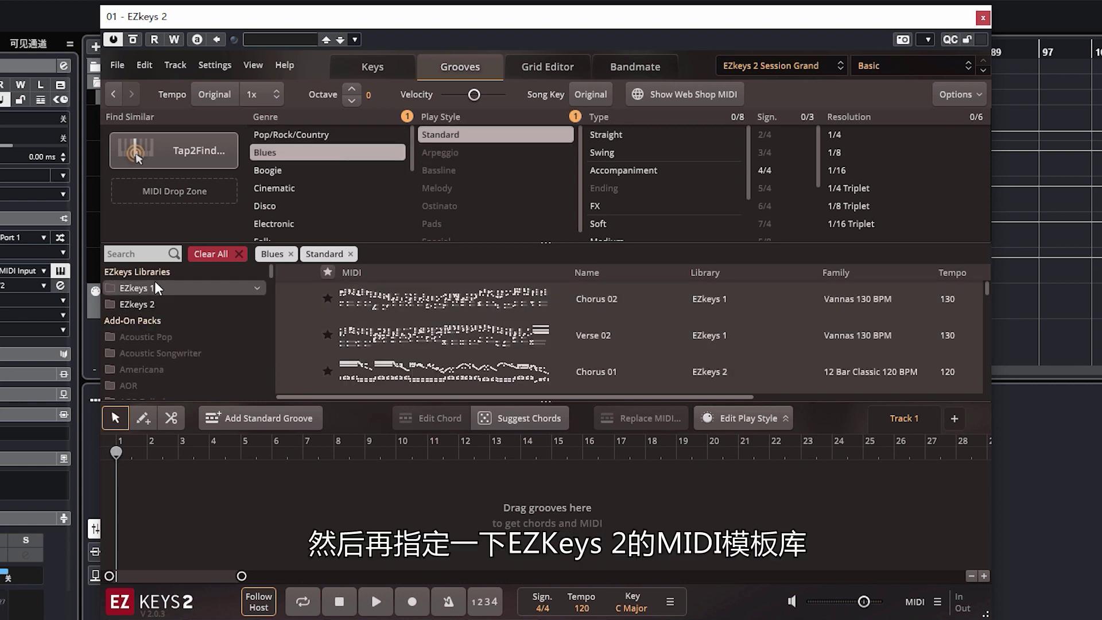
pyautogui.click(130, 302)
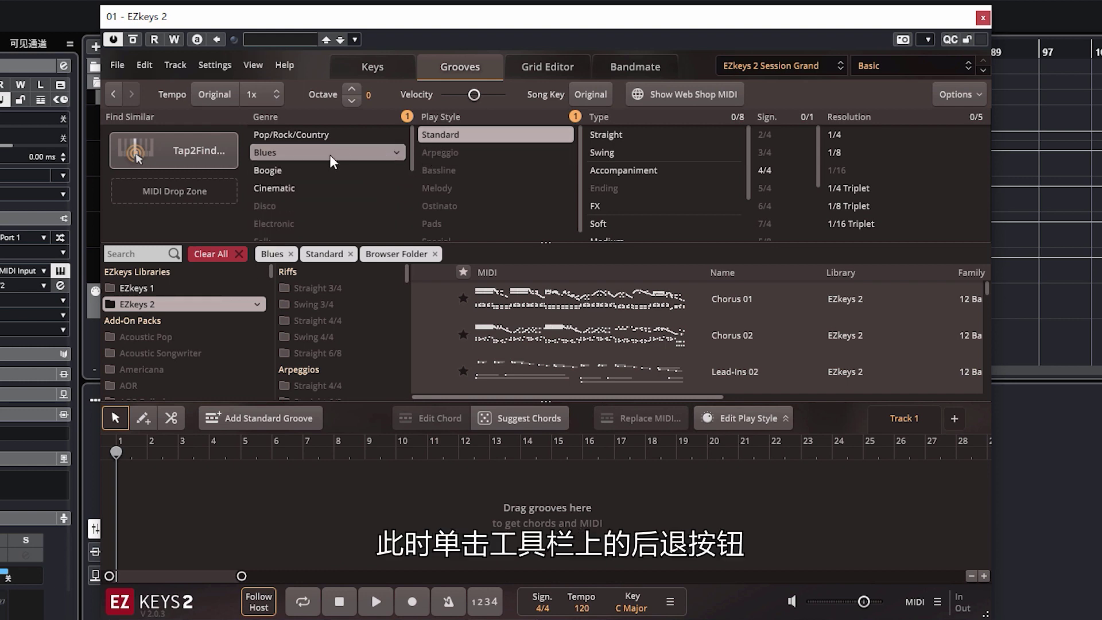
# Step: Go back through the filter history until the library, Standard and Blues filters are all removed
pyautogui.click(112, 94)
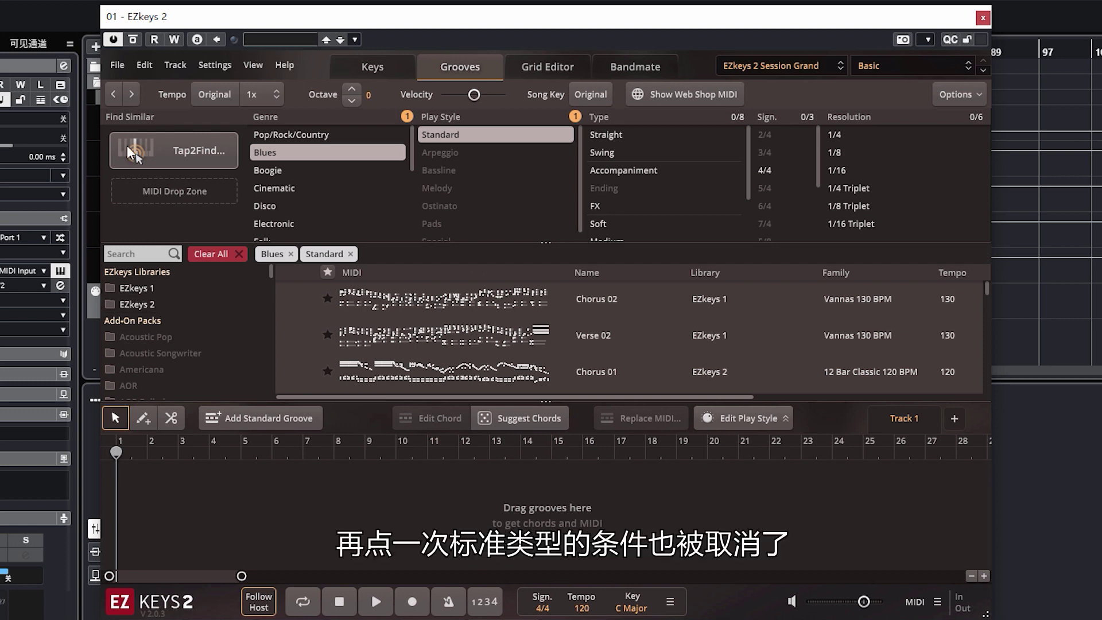
pyautogui.click(114, 97)
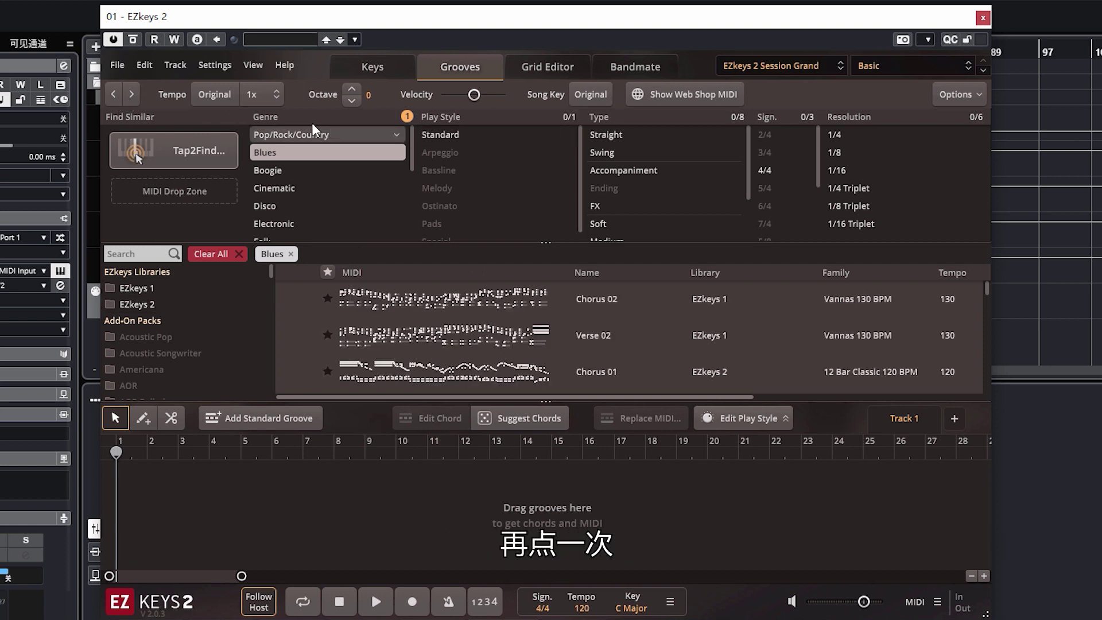
pyautogui.click(114, 95)
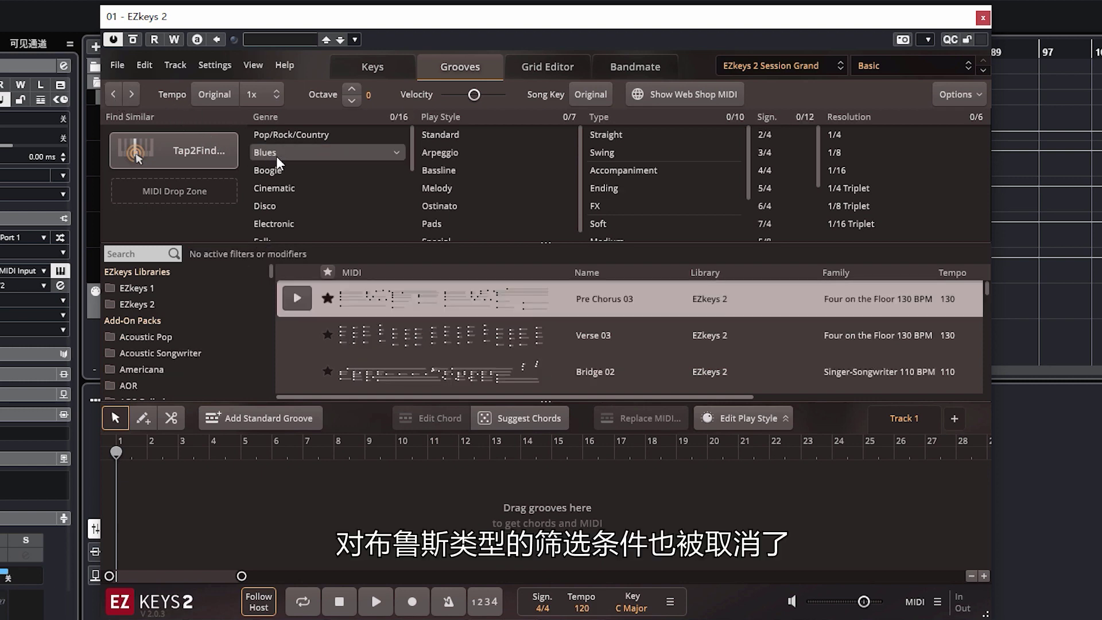
# Step: Go forward through the filter history to restore the Blues, Standard and EZkeys 2 library filters
pyautogui.click(134, 96)
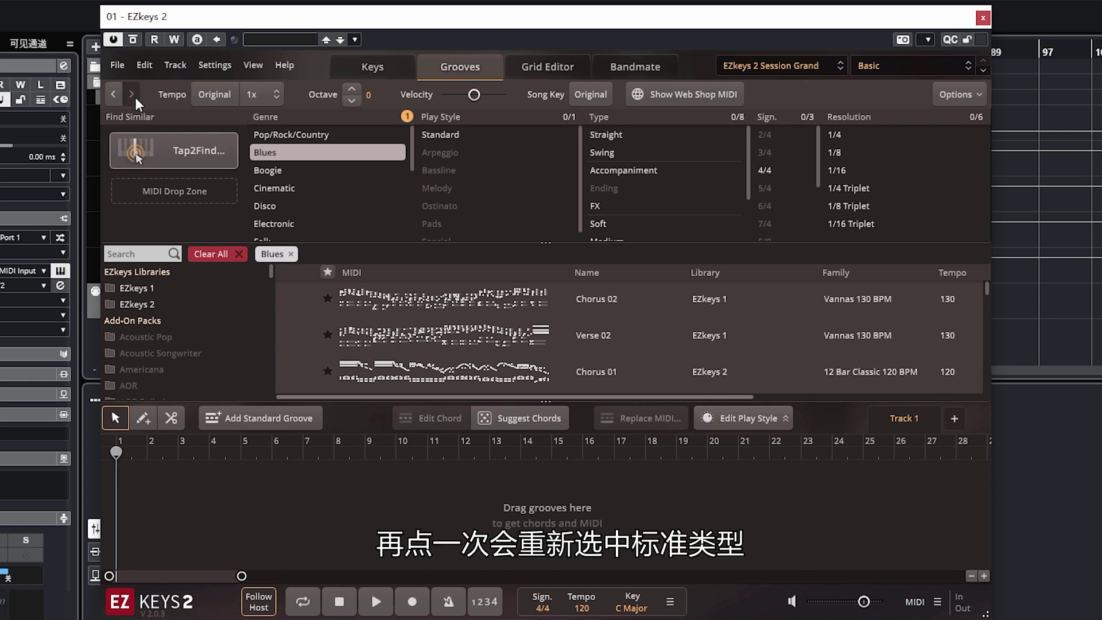
pyautogui.click(135, 97)
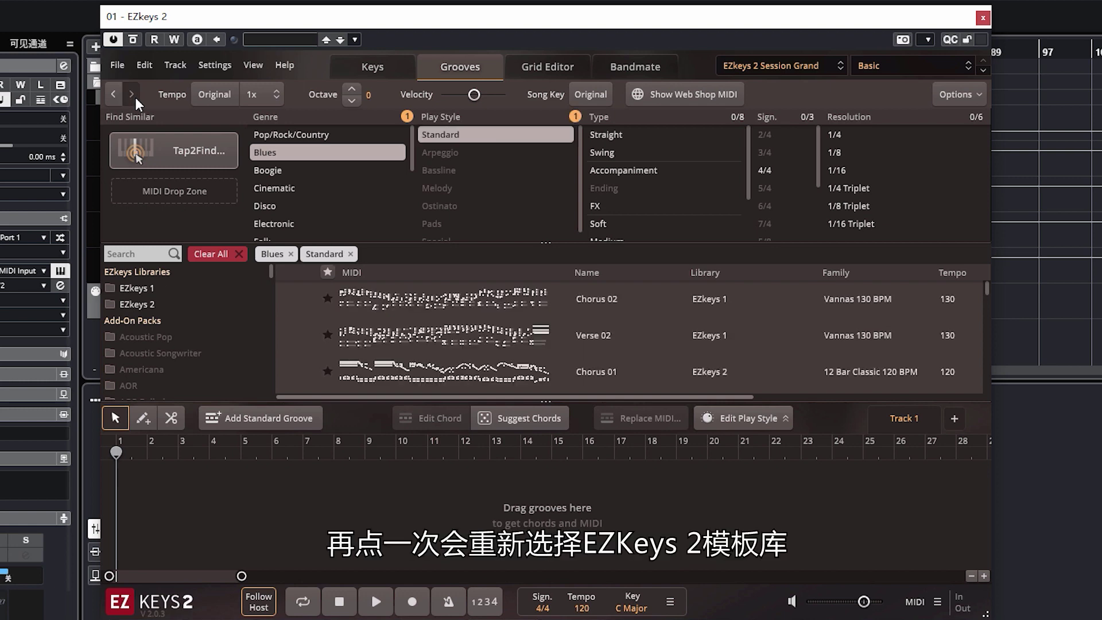
pyautogui.click(135, 98)
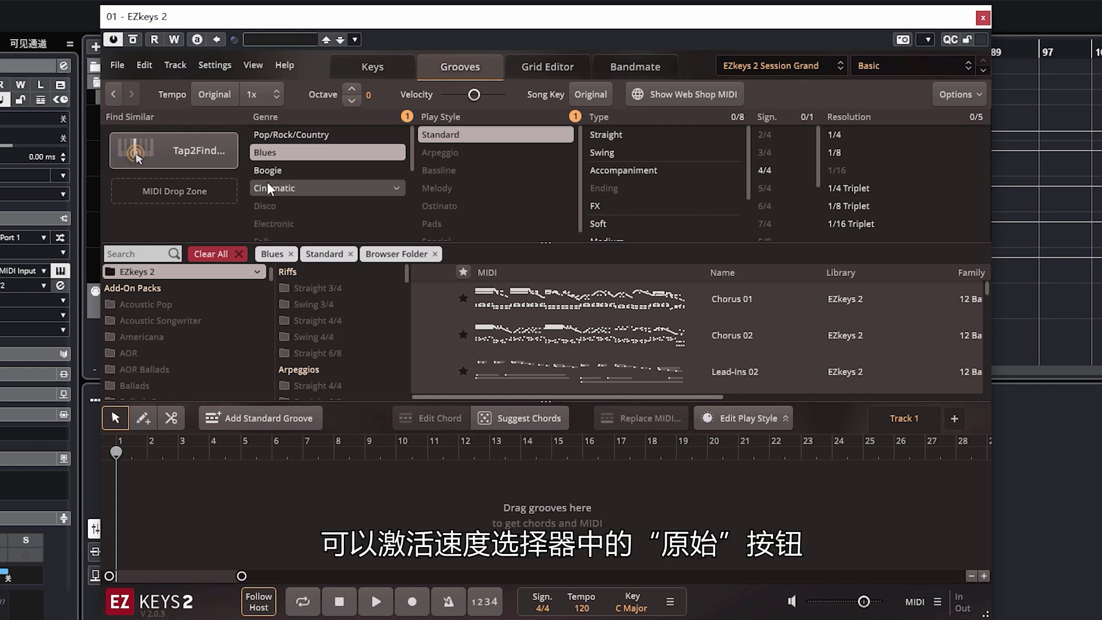
# Step: Preview the EZkeys 2 Chorus 01 groove in its original tempo, and turn the original tempo option back off
pyautogui.click(216, 100)
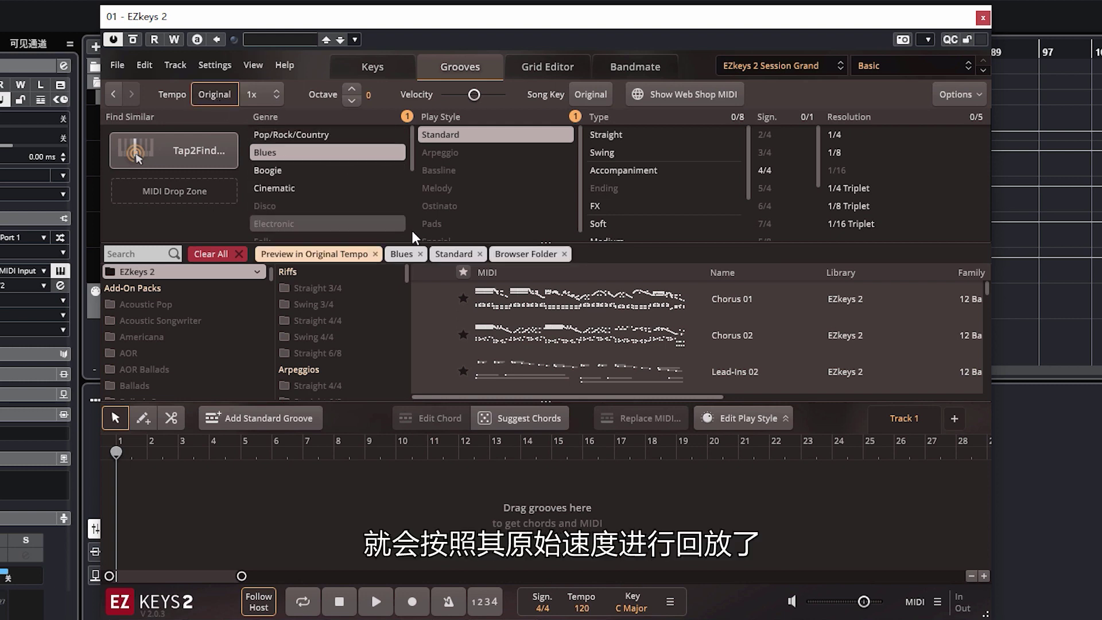
pyautogui.click(496, 300)
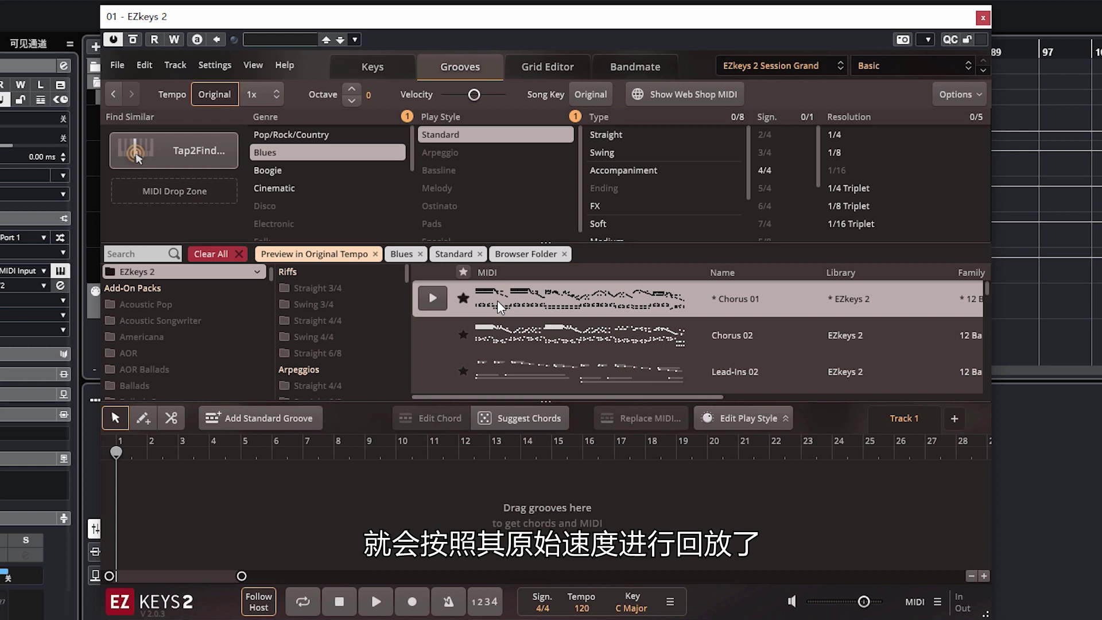
pyautogui.click(434, 300)
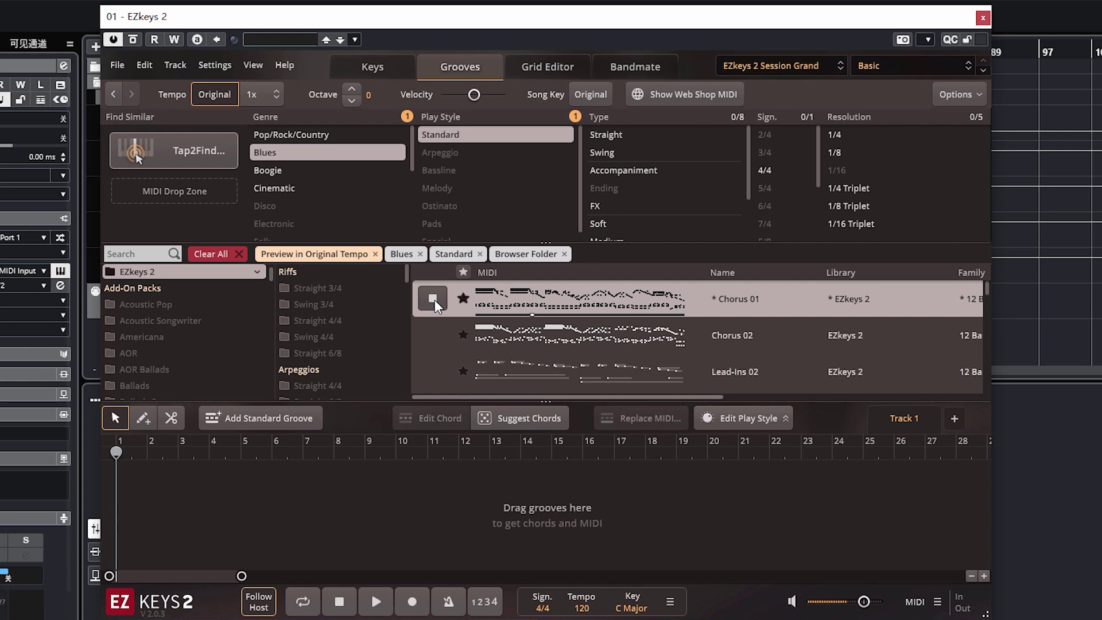
pyautogui.click(434, 298)
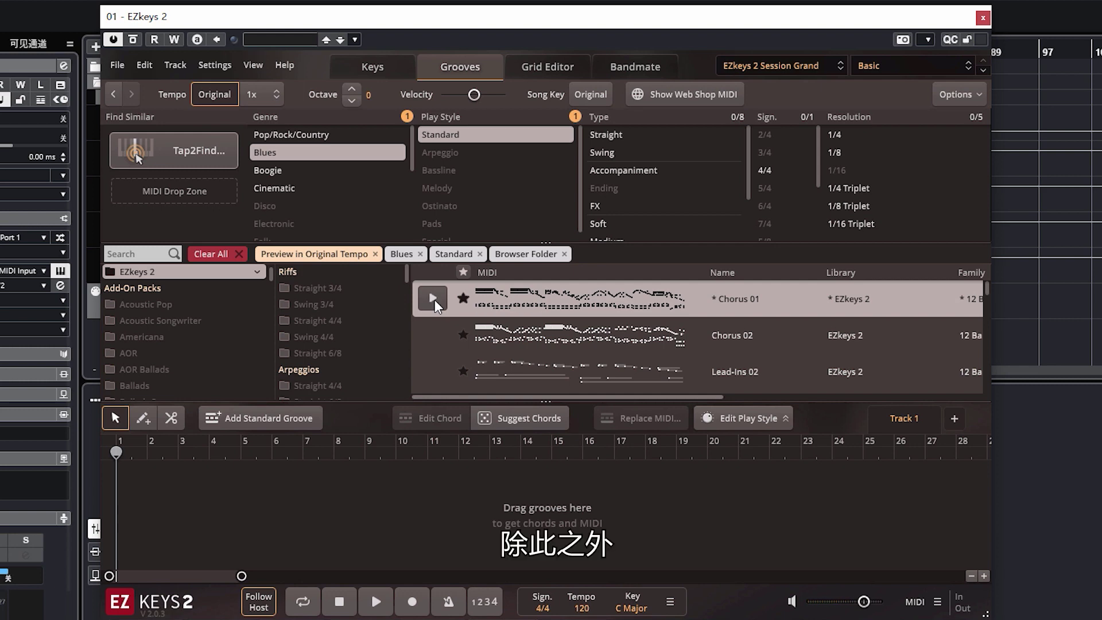
pyautogui.click(223, 101)
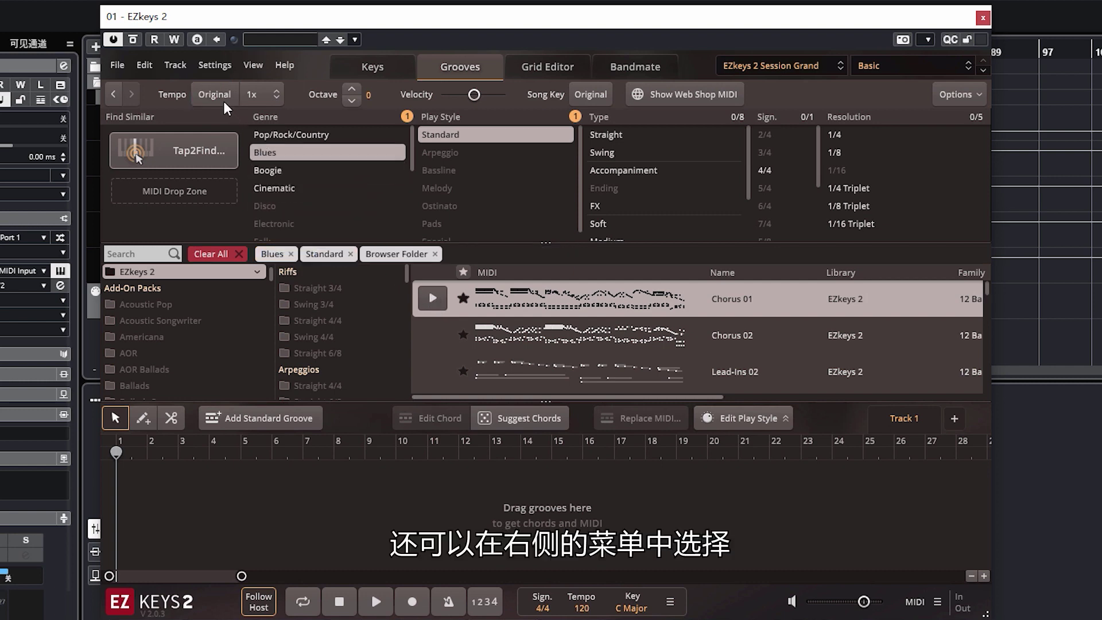
# Step: Check the available tempo multipliers for groove playback, keeping the default tempo
pyautogui.click(265, 100)
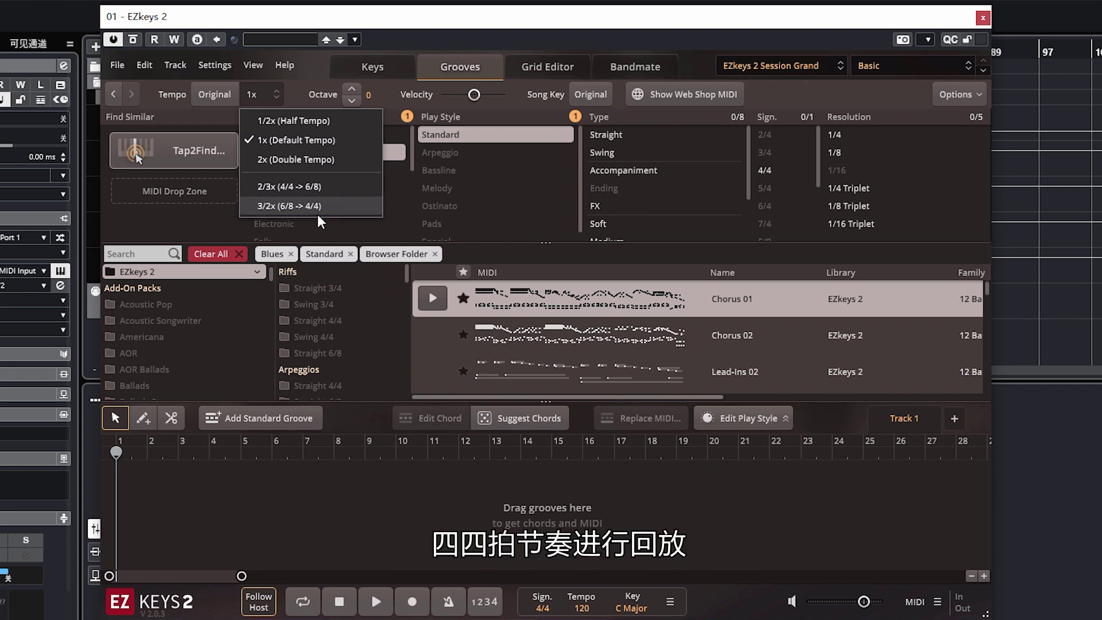
pyautogui.click(300, 99)
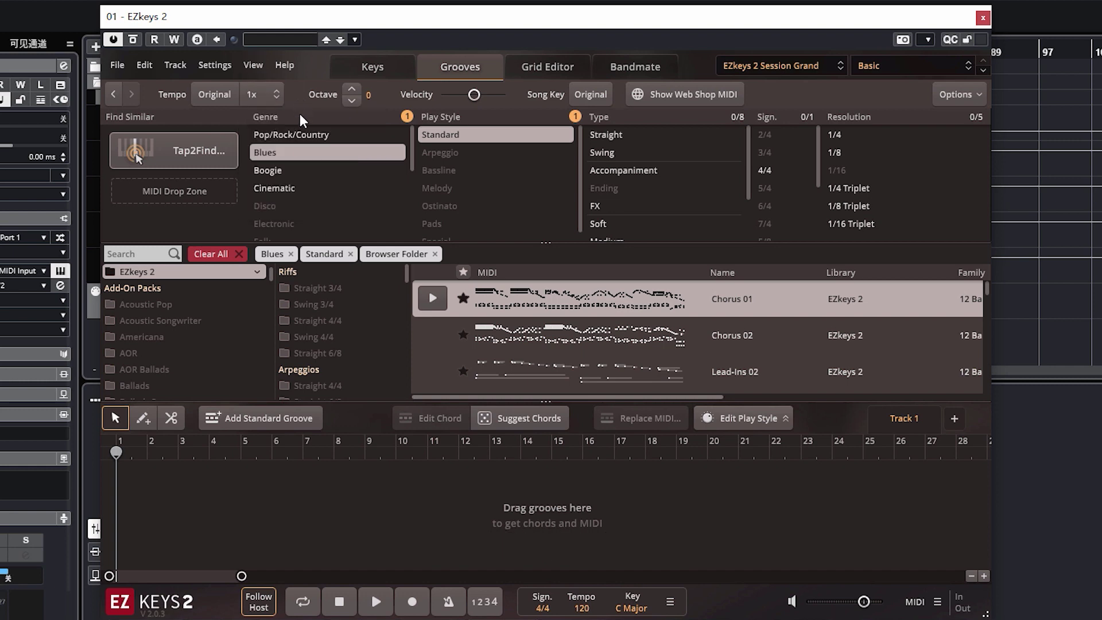
# Step: Clear all active groove filters and select the Pre Chorus 03 groove
pyautogui.click(238, 251)
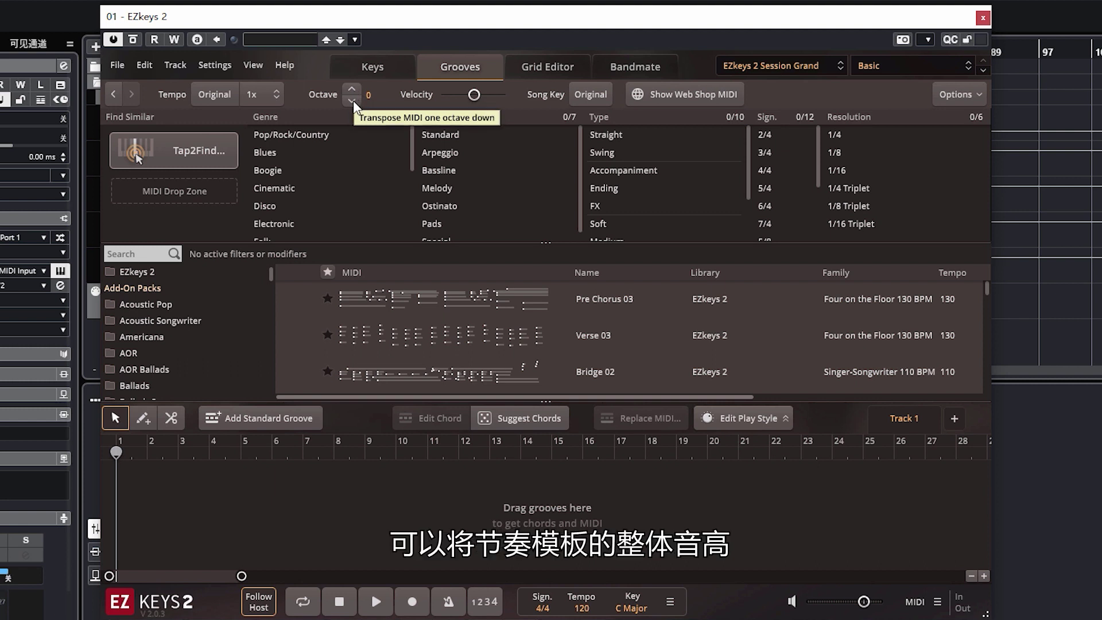
pyautogui.click(395, 296)
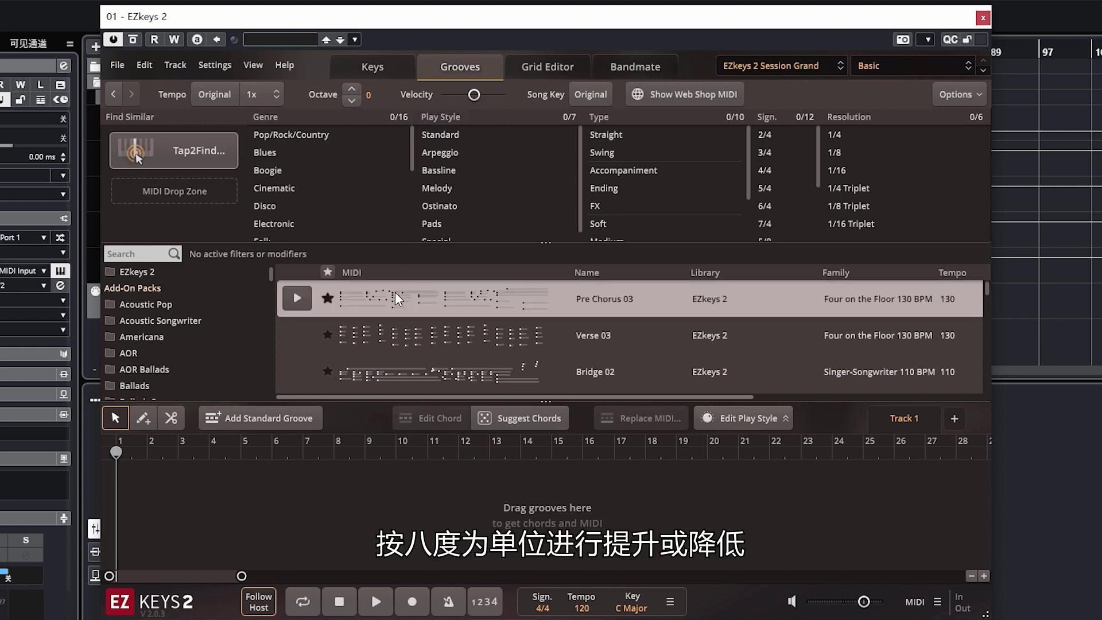
# Step: Preview the Pre Chorus 03 groove one octave higher, and compare it with the octave offset set back to 0
pyautogui.click(353, 88)
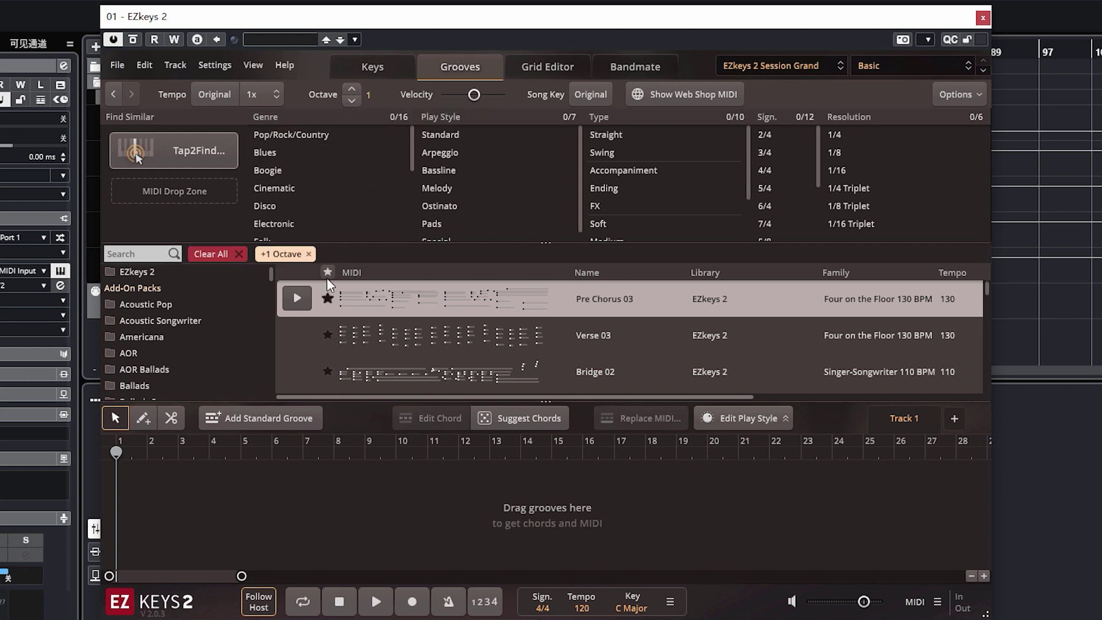
pyautogui.click(300, 298)
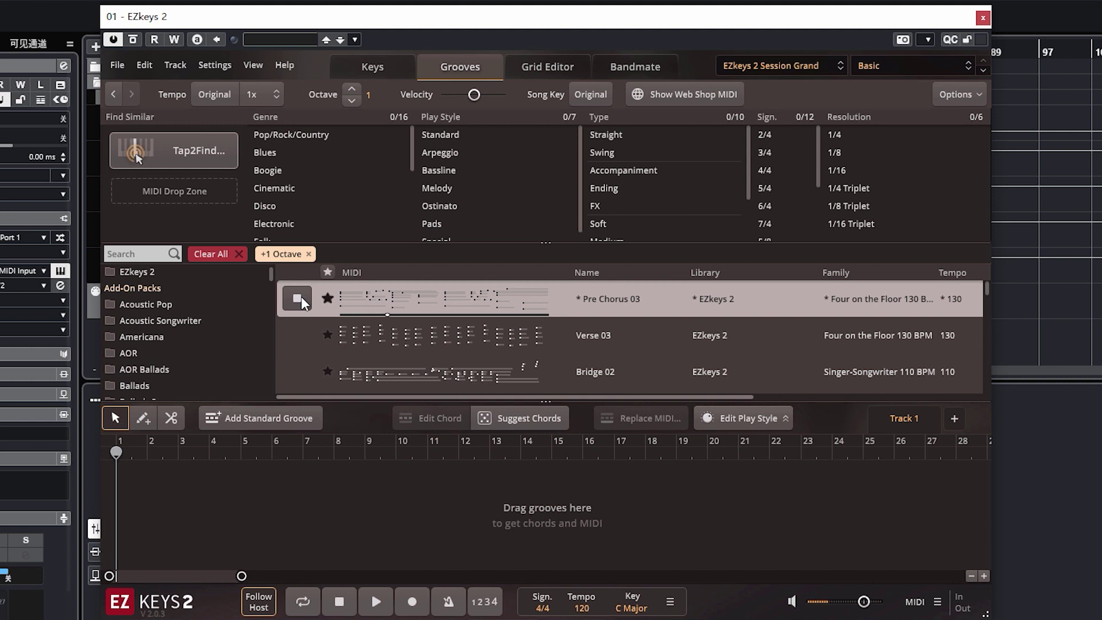
pyautogui.click(299, 298)
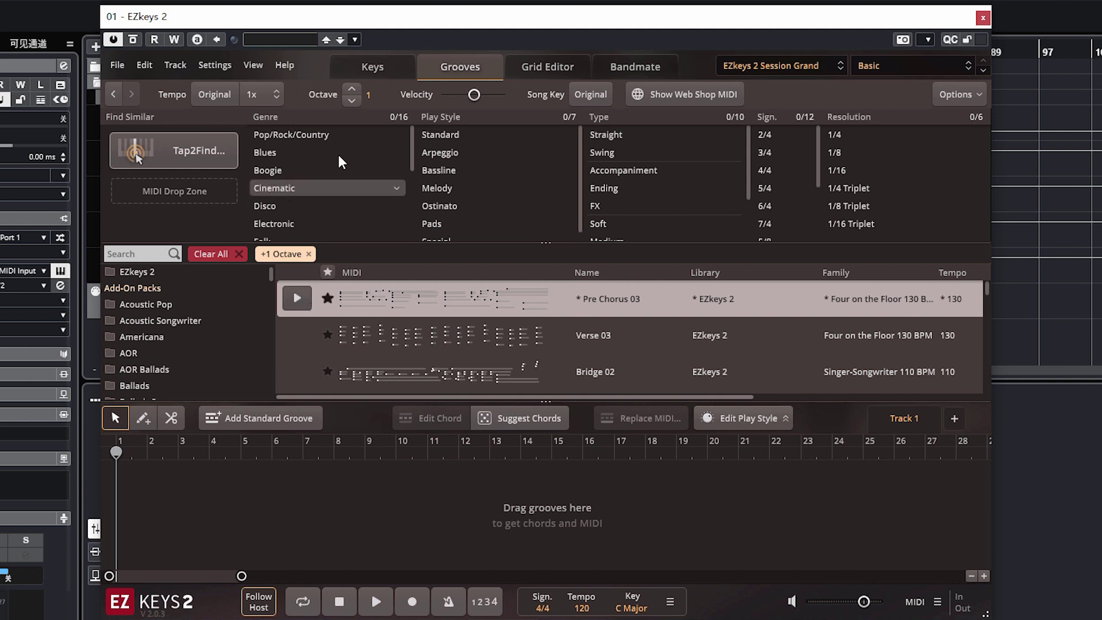
pyautogui.click(348, 102)
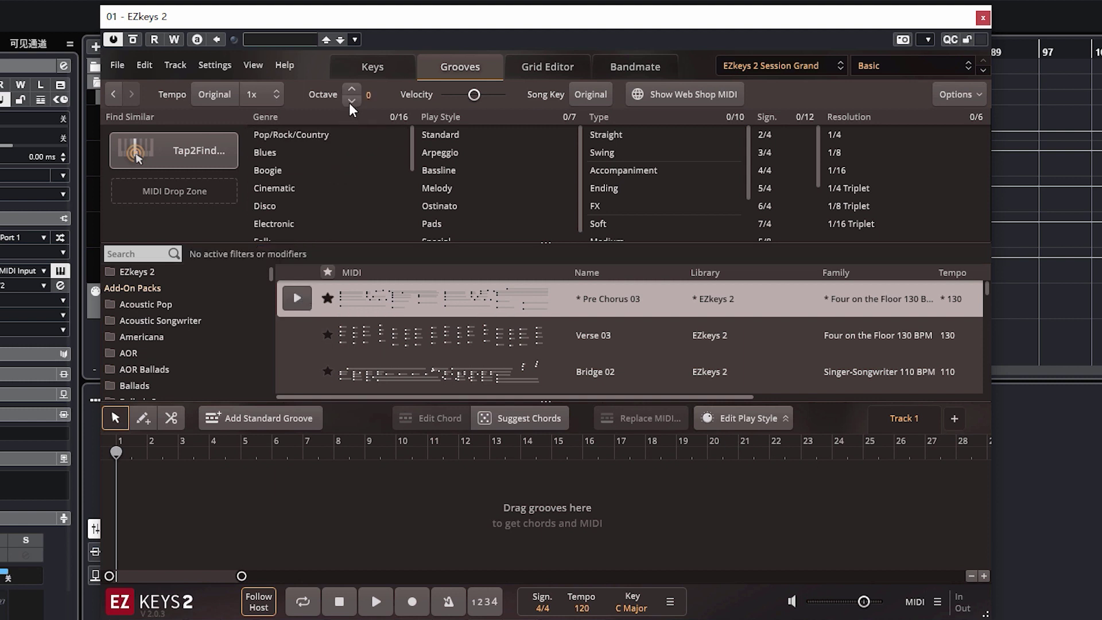
pyautogui.click(296, 297)
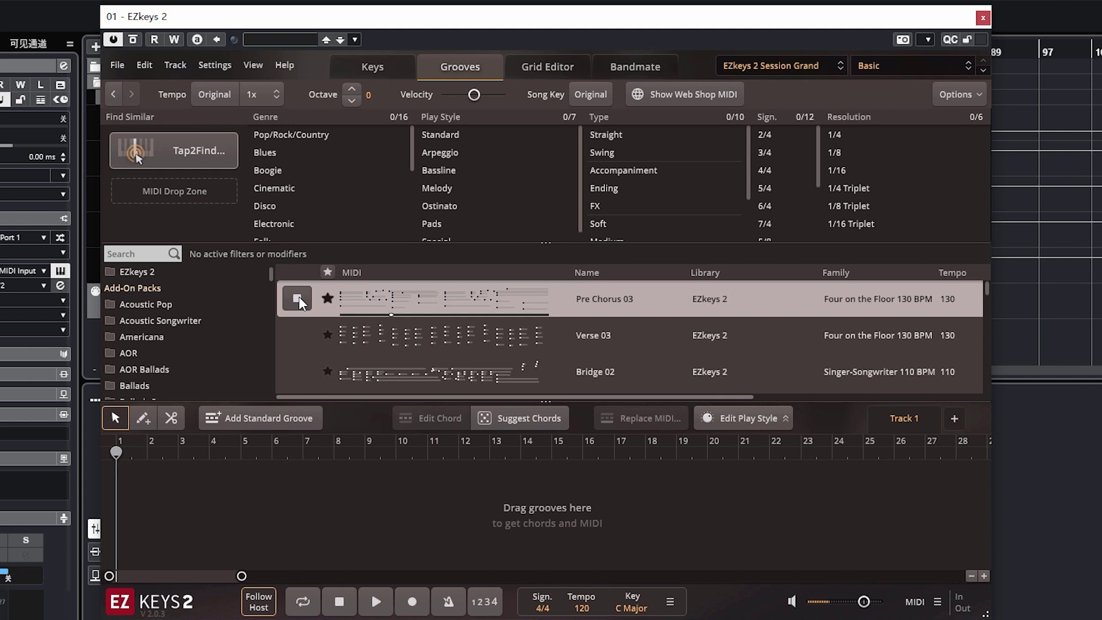
pyautogui.click(299, 296)
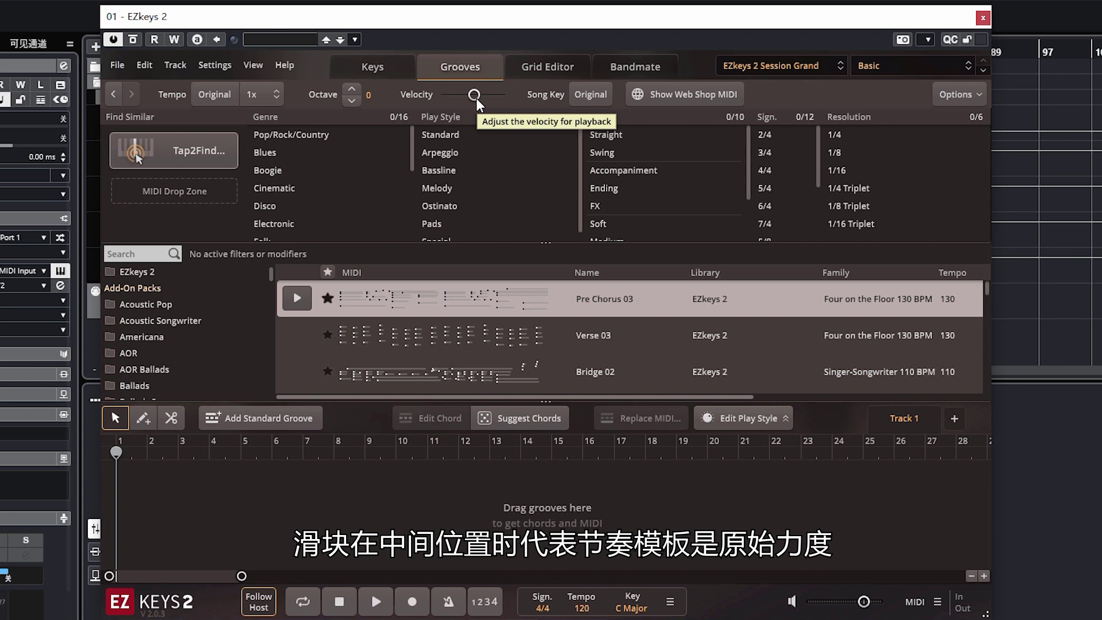
# Step: Lower the groove playback velocity to -28 and preview the Pre Chorus 03 groove
pyautogui.moveTo(476, 99); pyautogui.dragTo(470, 99)
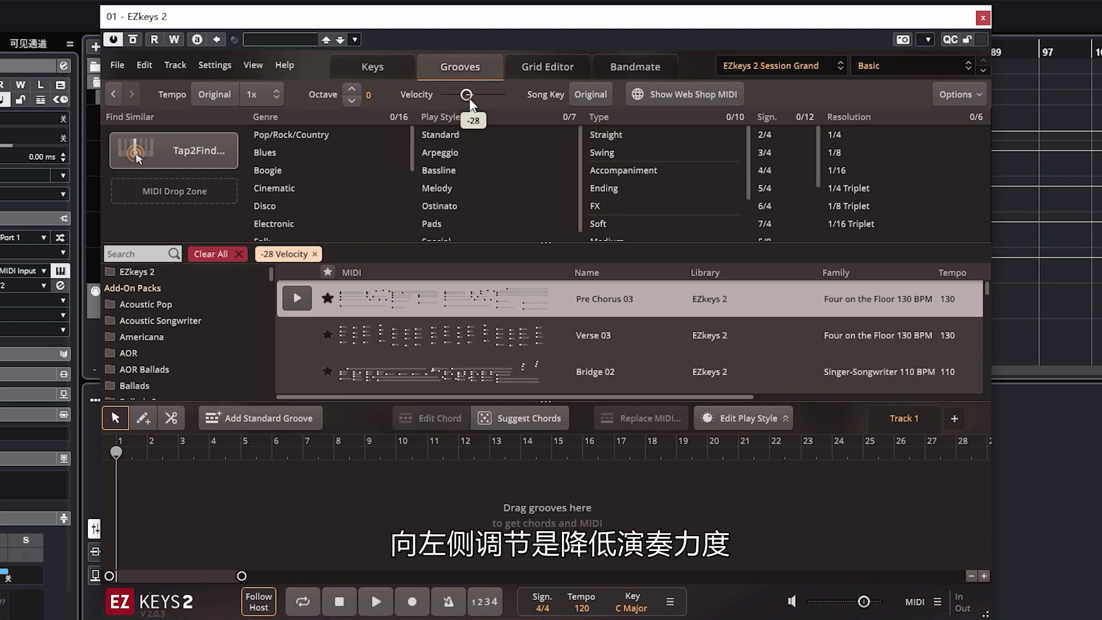
pyautogui.click(296, 298)
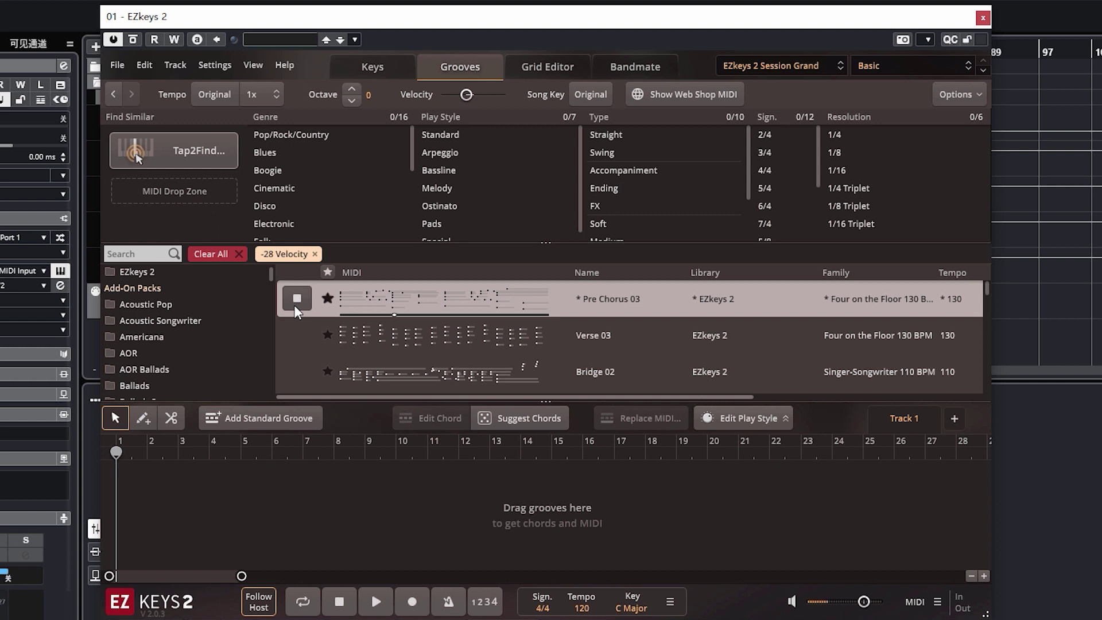
pyautogui.click(294, 306)
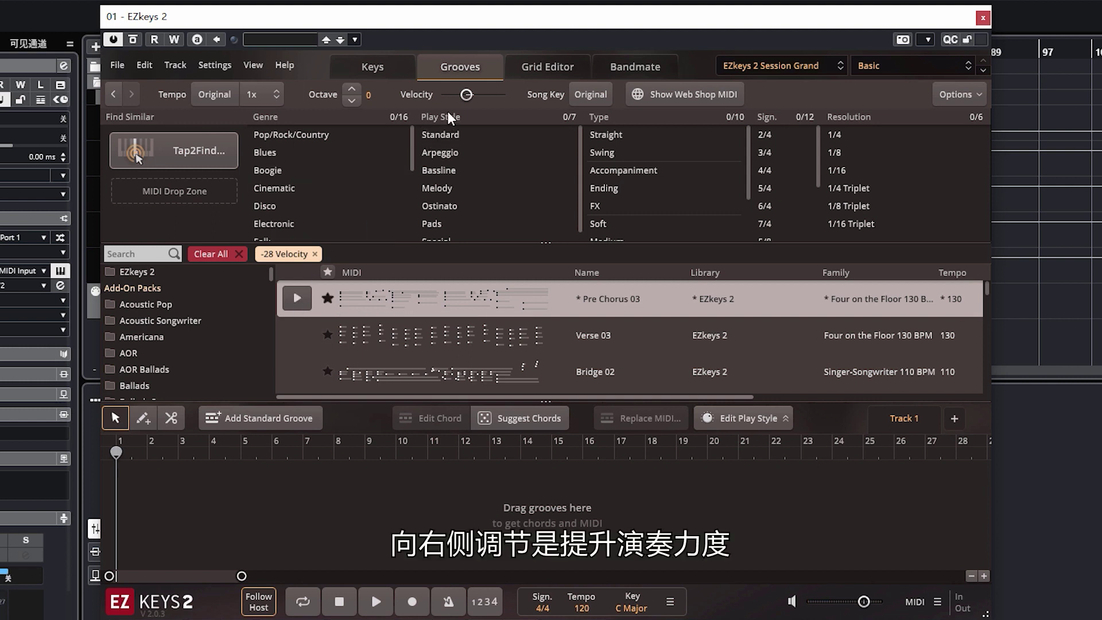
# Step: Raise the playback velocity to +22 to preview the Pre Chorus 03 groove, and reset the velocity to its default
pyautogui.moveTo(465, 99); pyautogui.dragTo(478, 104)
pyautogui.click(295, 299)
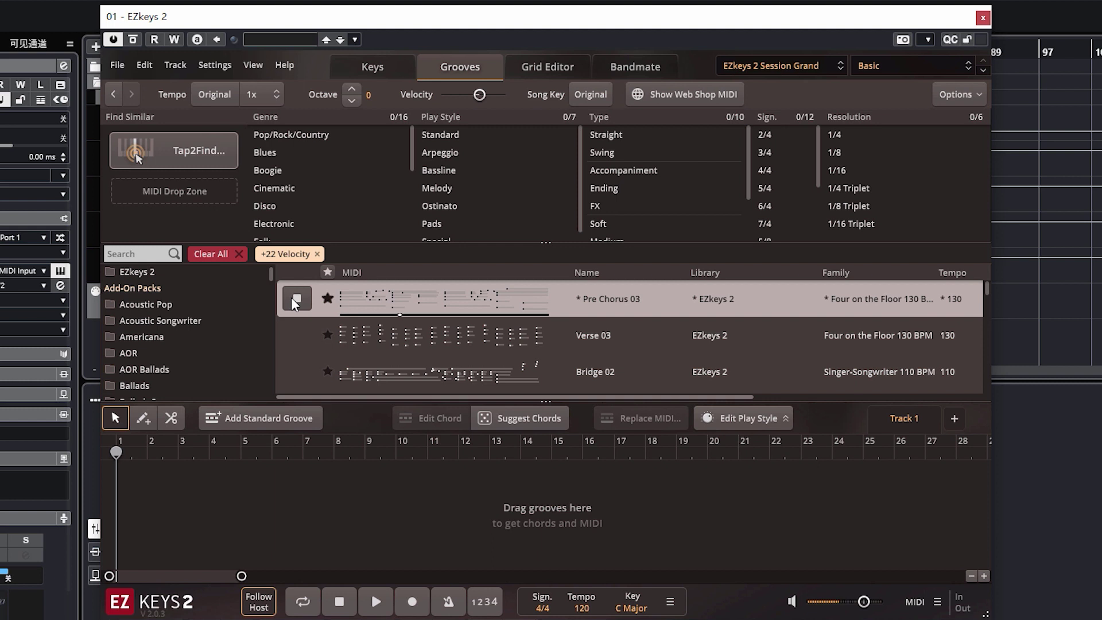
pyautogui.click(295, 299)
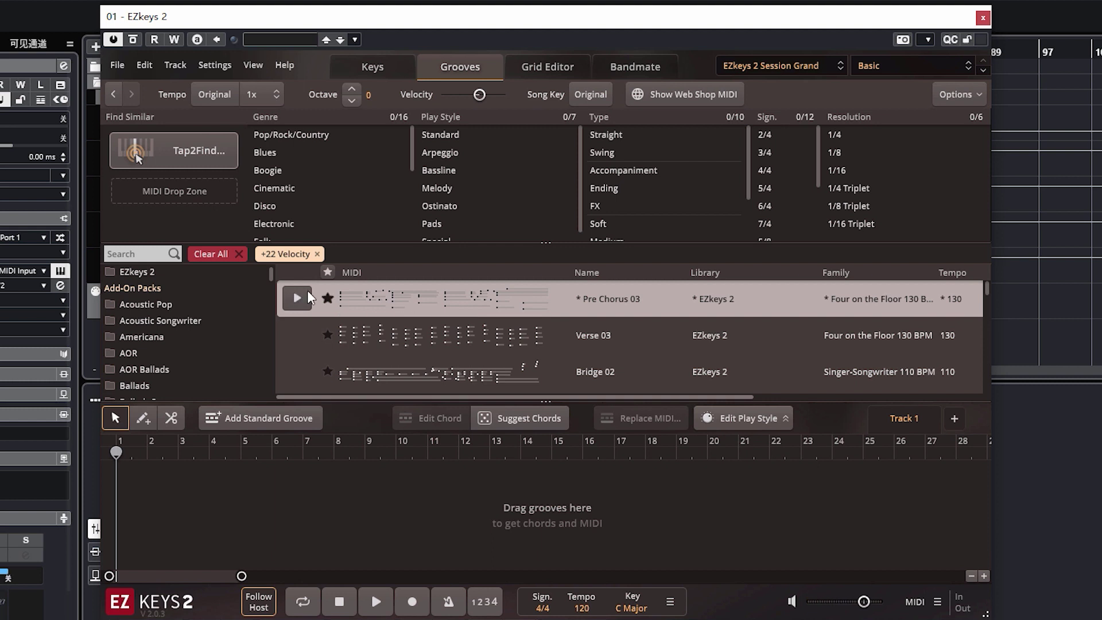
pyautogui.doubleClick(481, 96)
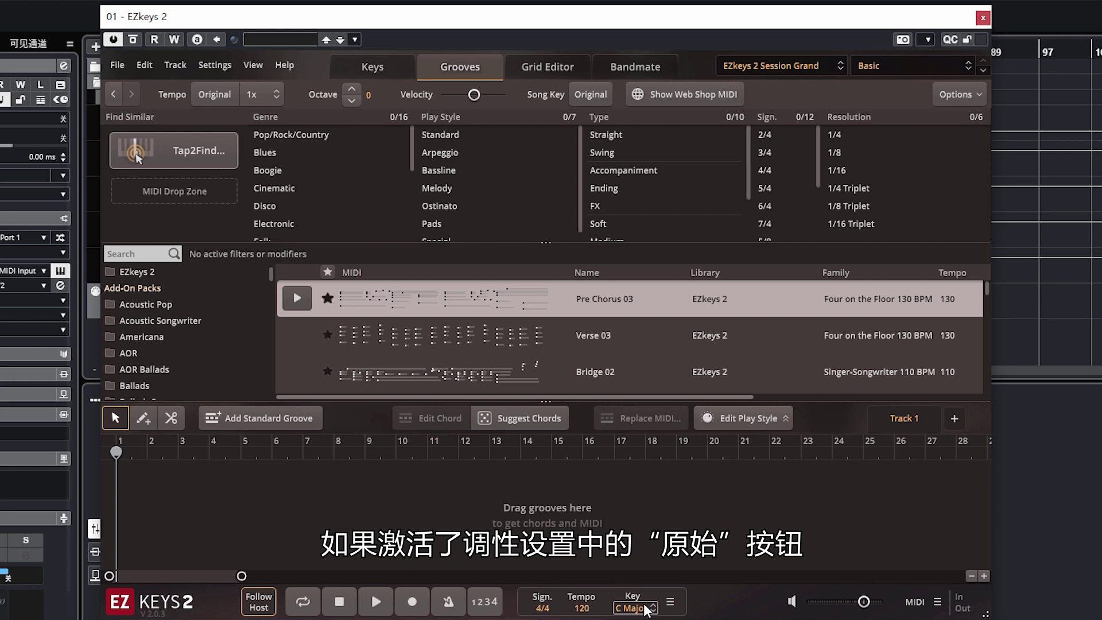
# Step: Preview the Pre Chorus 03 groove in its original key, and turn the original key option back off
pyautogui.click(594, 97)
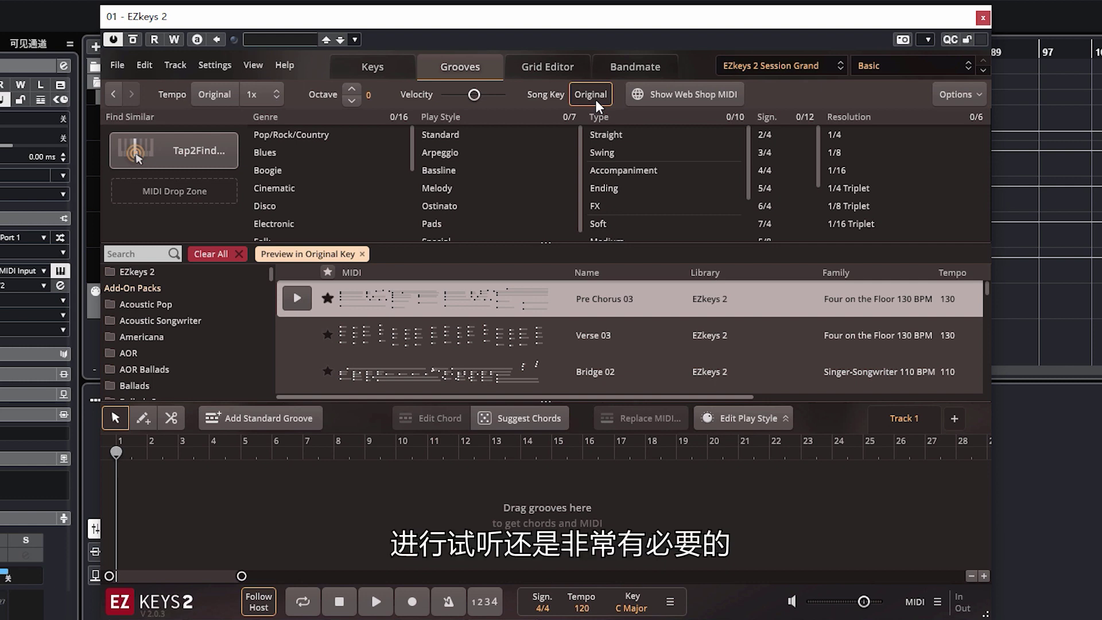
pyautogui.click(295, 304)
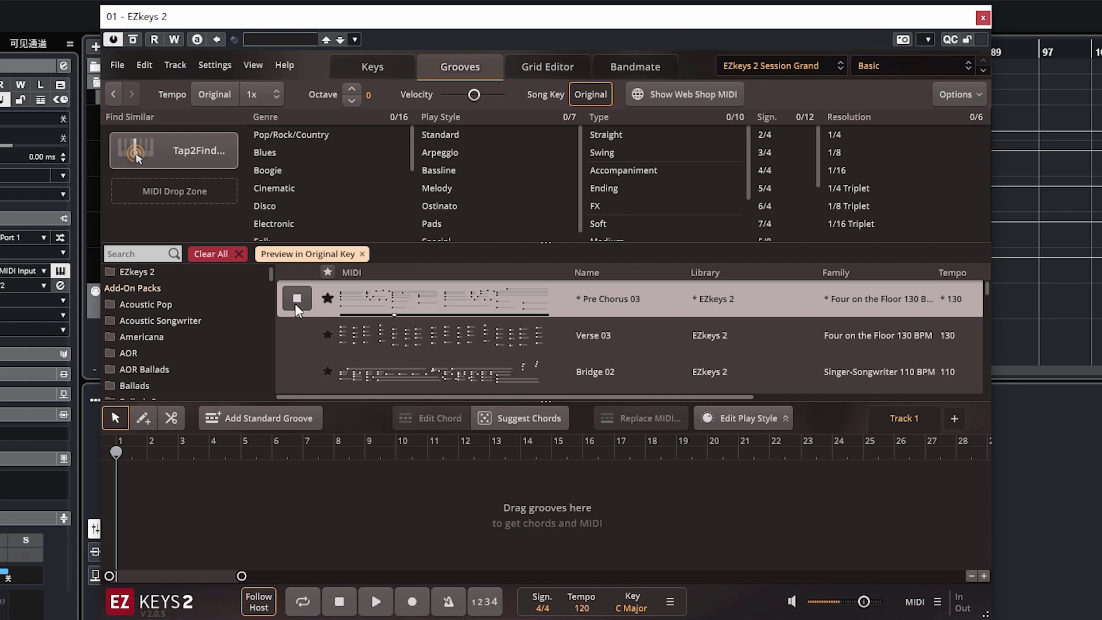
pyautogui.click(295, 304)
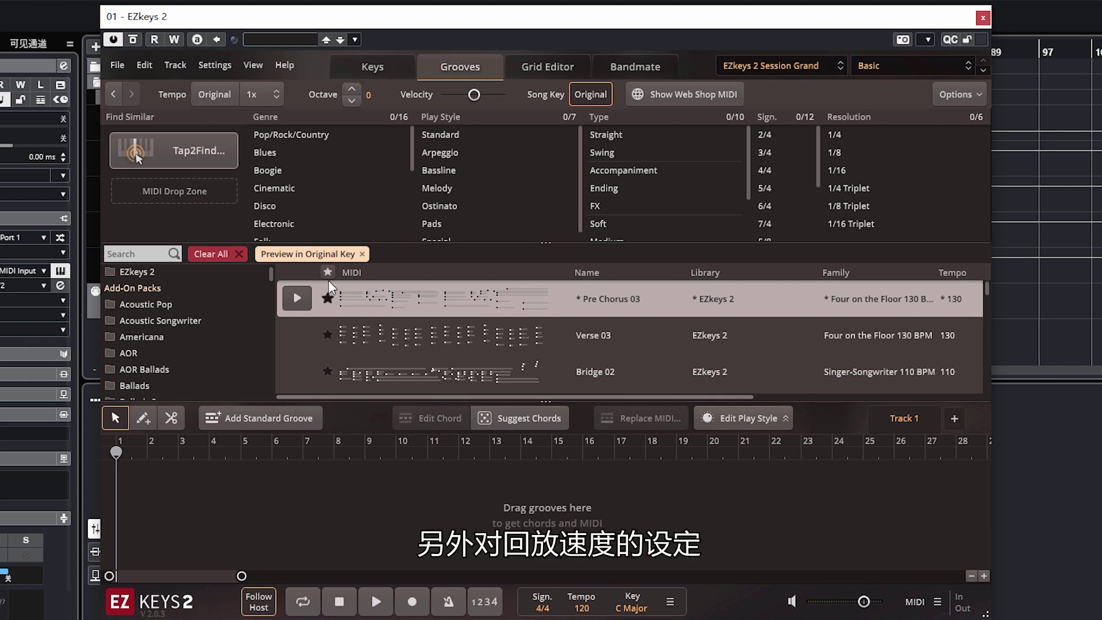
pyautogui.click(585, 94)
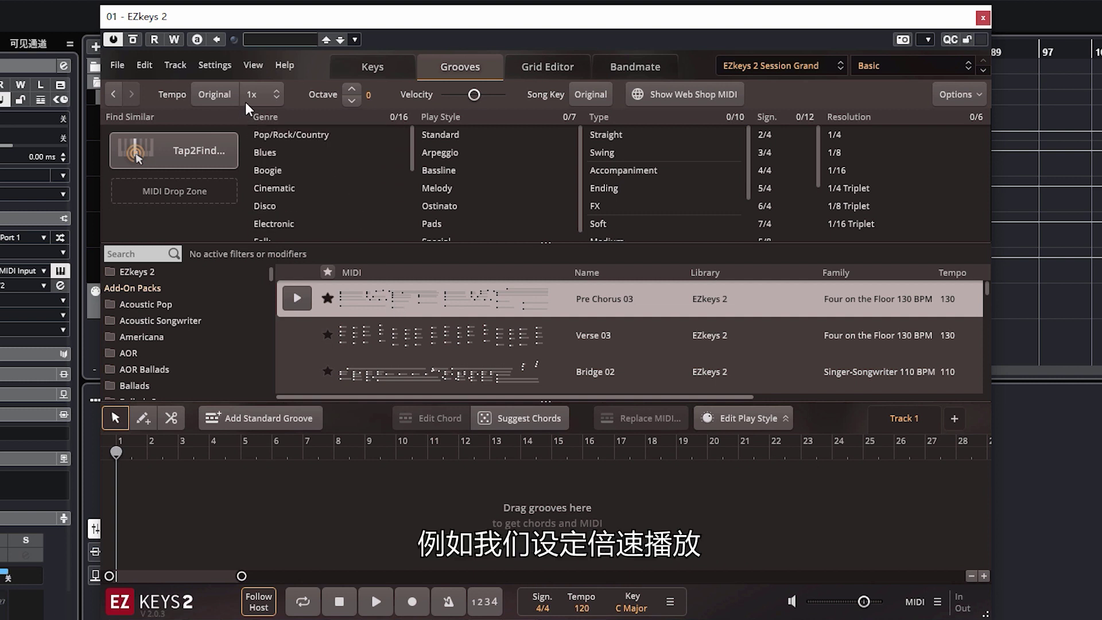
# Step: Place the Pre Chorus 03 groove at bar 1 of the song track with 2x tempo and +41 velocity, and play it back
pyautogui.click(259, 93)
pyautogui.click(283, 159)
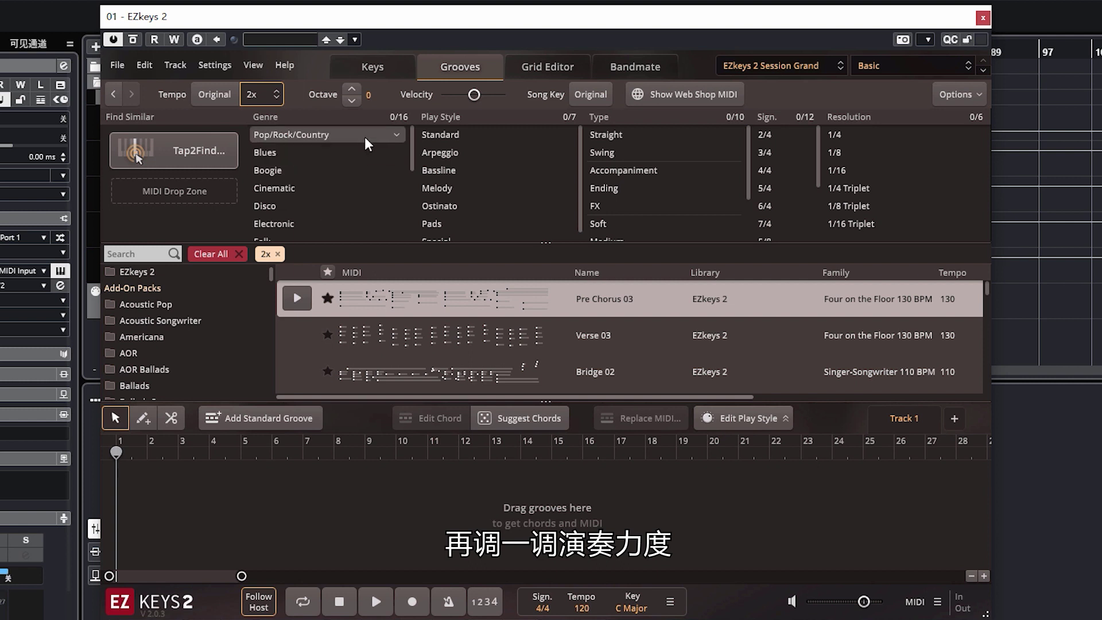
pyautogui.moveTo(473, 97); pyautogui.dragTo(483, 97)
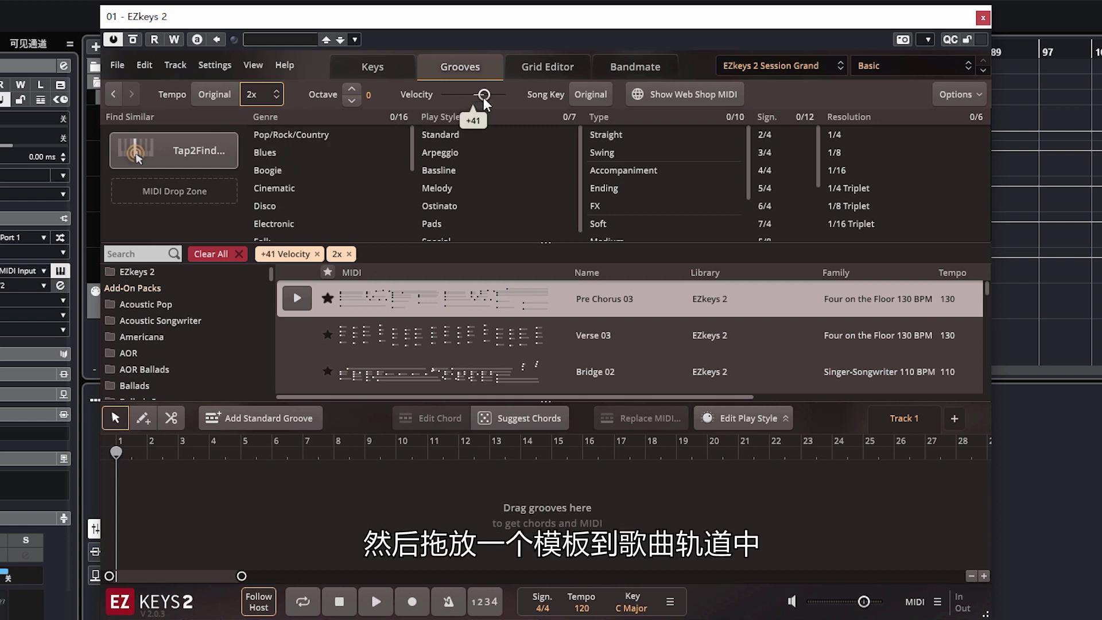
pyautogui.moveTo(461, 295); pyautogui.dragTo(123, 481)
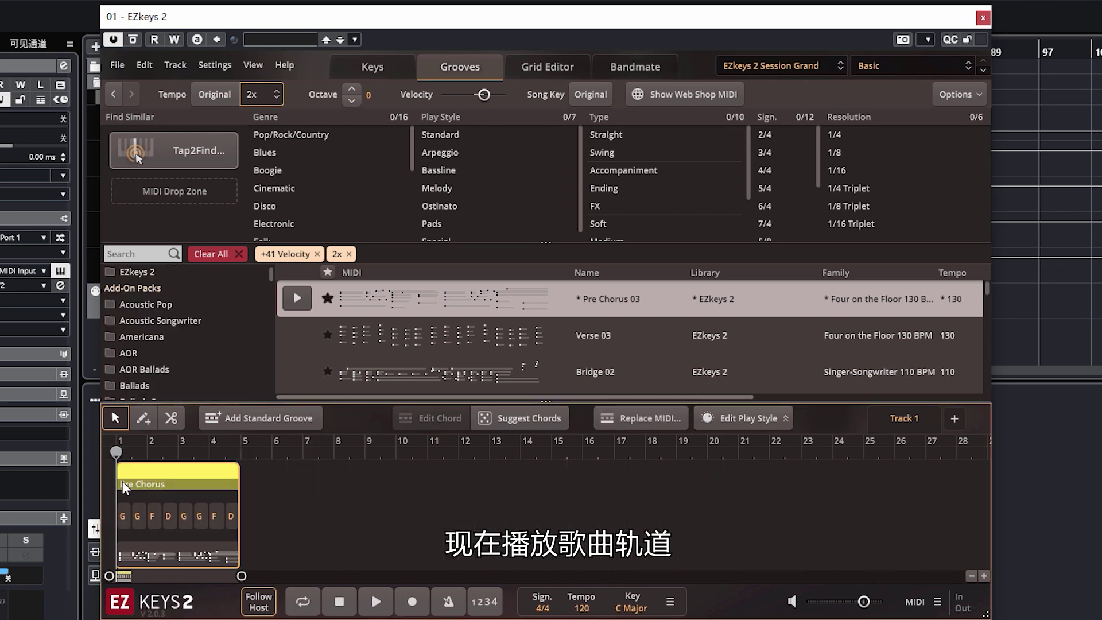
pyautogui.click(375, 606)
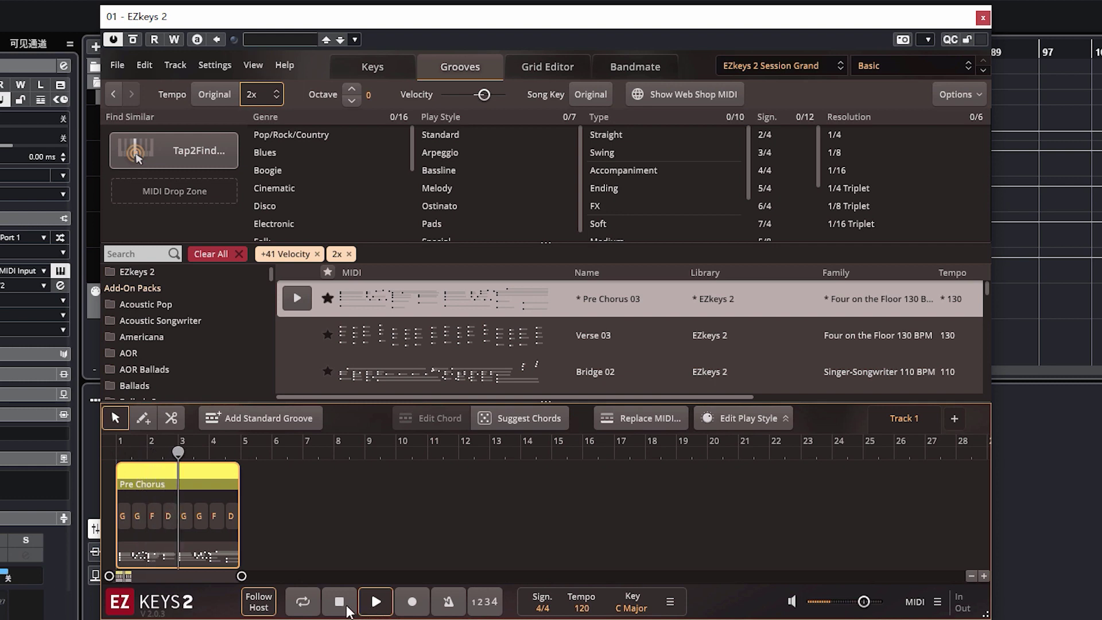
pyautogui.click(346, 607)
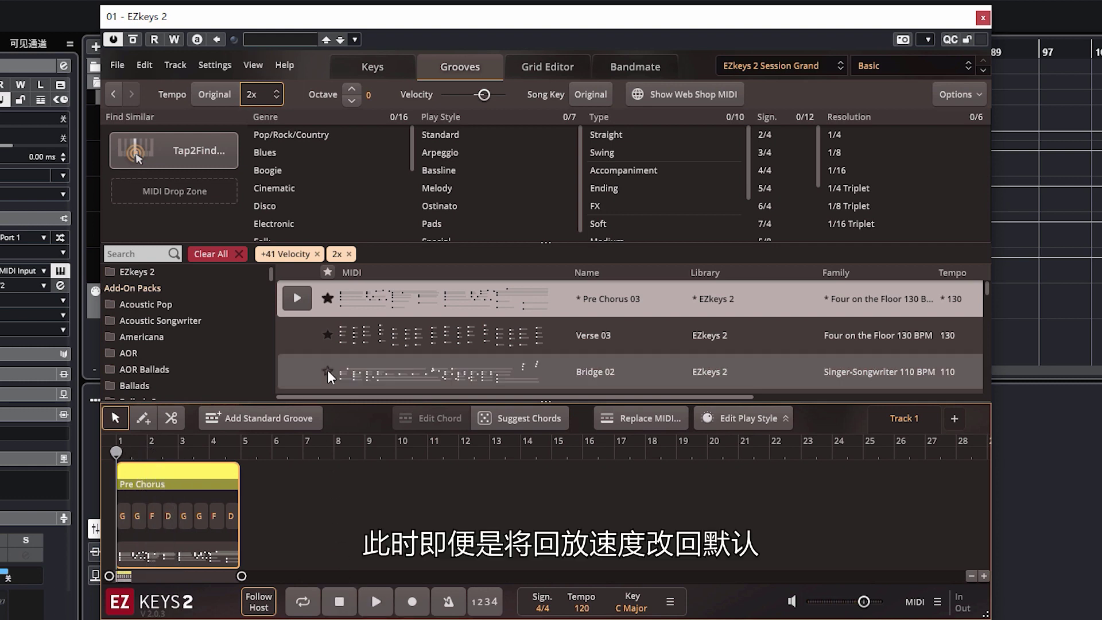
# Step: Set the groove tempo back to 1x (Default Tempo) and reset the playback velocity to its default
pyautogui.click(265, 94)
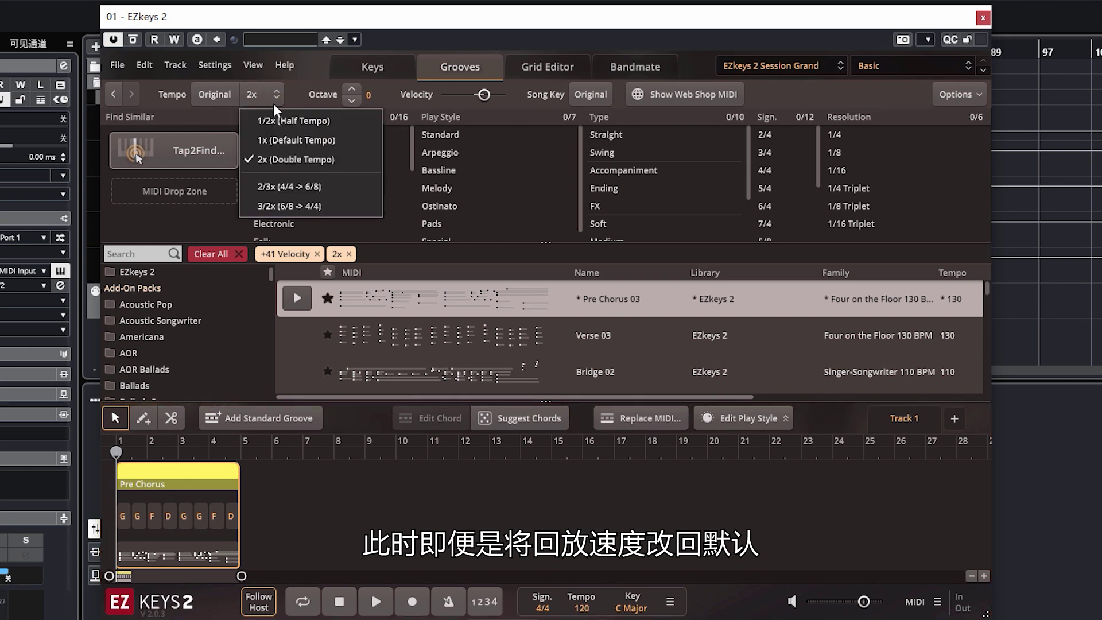
pyautogui.click(293, 137)
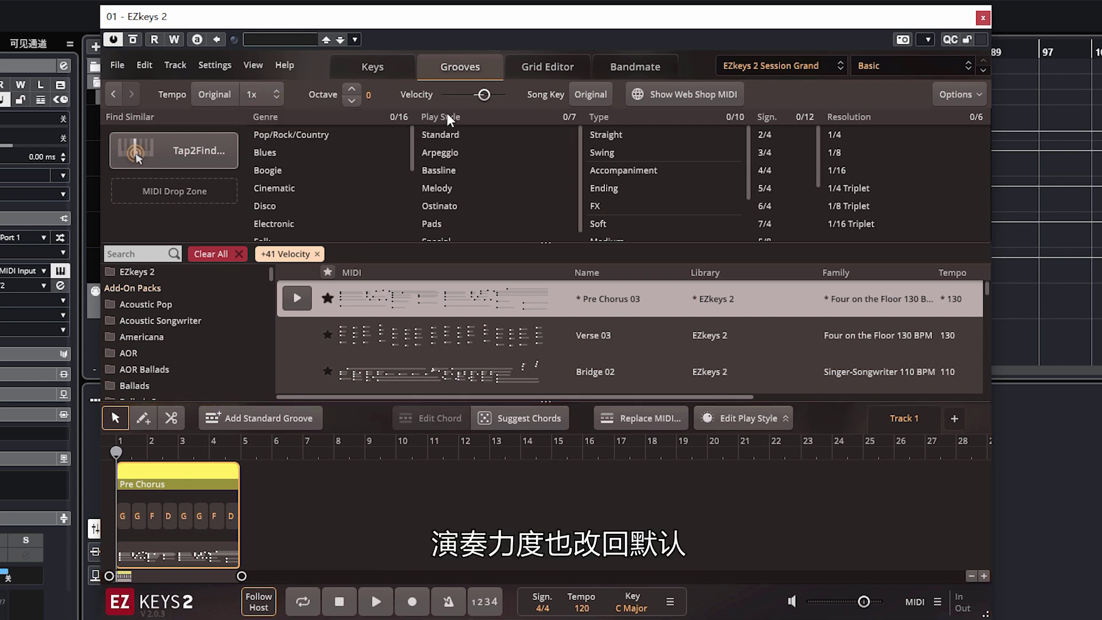
pyautogui.doubleClick(487, 94)
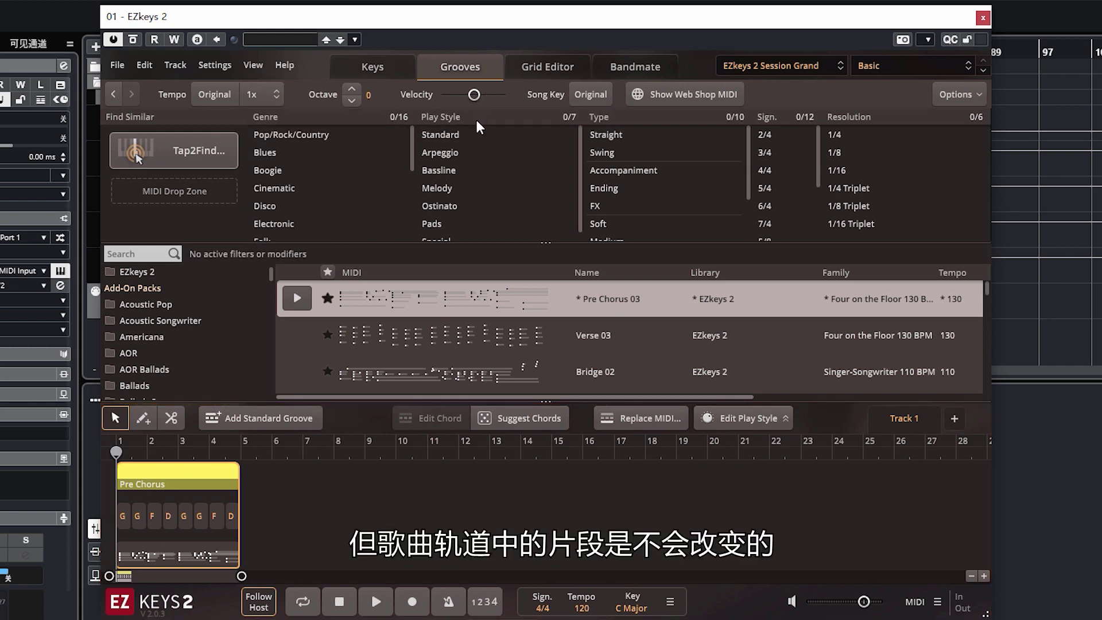
# Step: Play the song track again and delete the Pre Chorus block from it
pyautogui.click(369, 612)
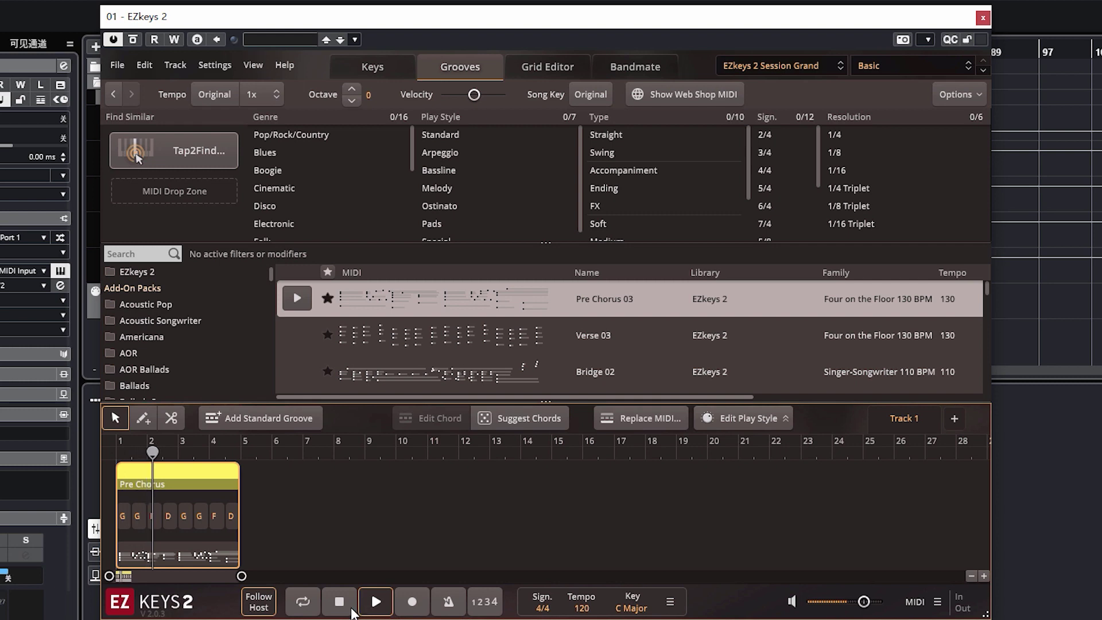
pyautogui.click(340, 603)
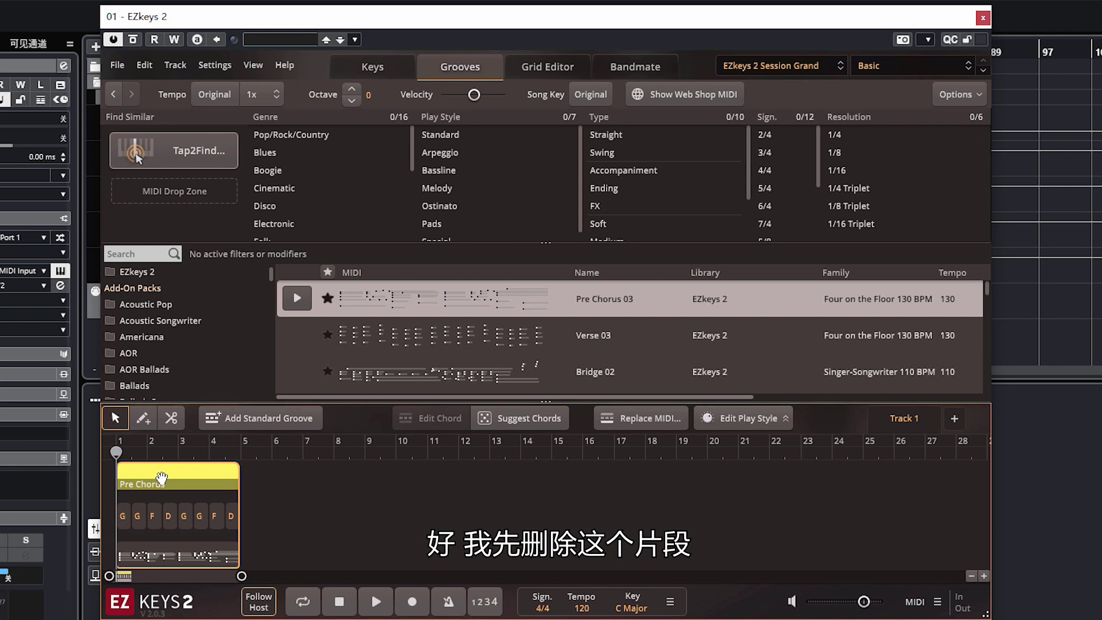
pyautogui.press('Delete')
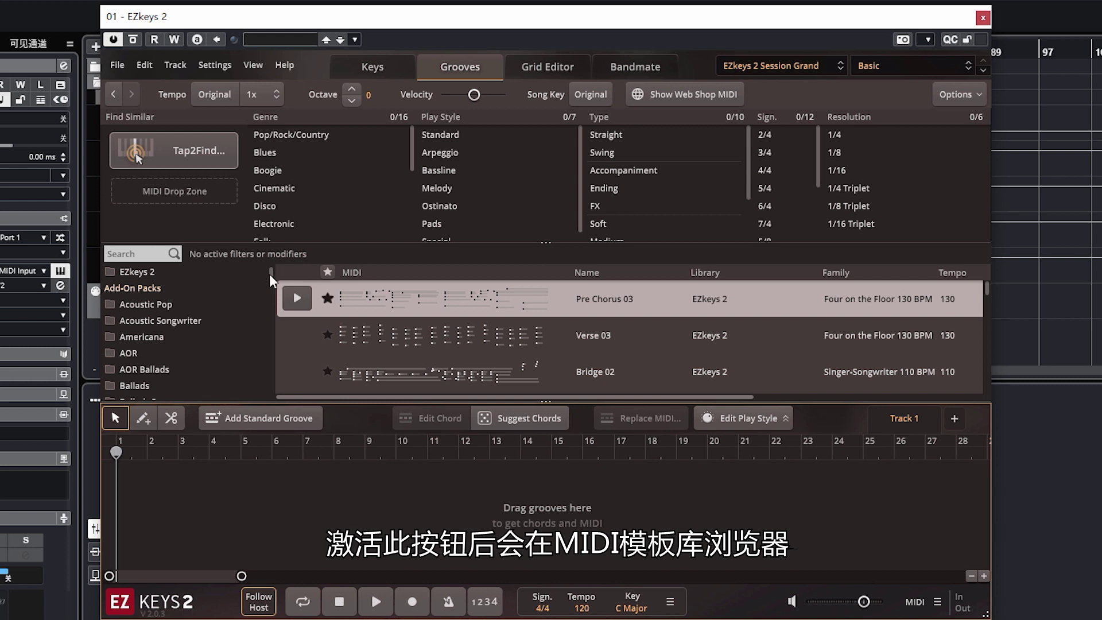
# Step: Add the MidiTools MIDI folder as a linked folder and show its MIDI files in the groove results
pyautogui.moveTo(272, 274); pyautogui.dragTo(267, 398)
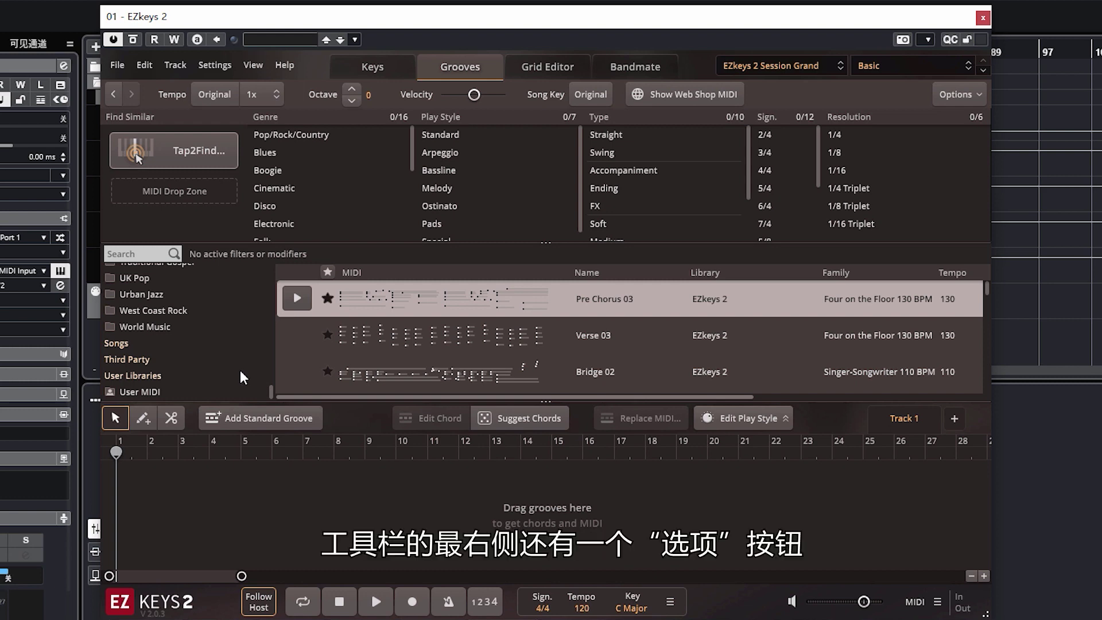
pyautogui.click(972, 99)
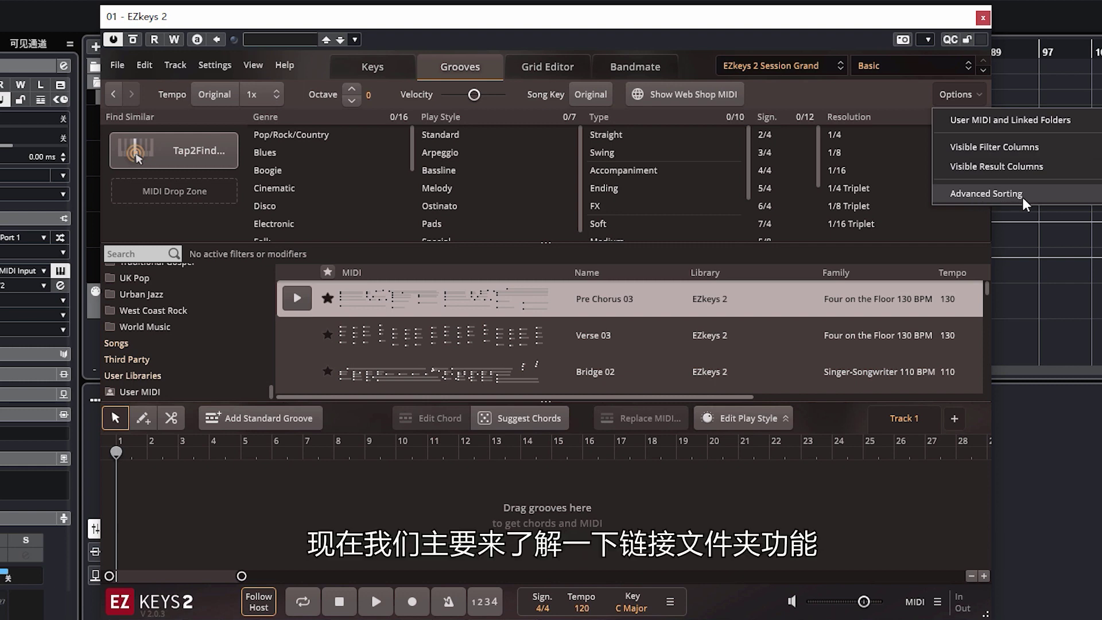
pyautogui.click(998, 122)
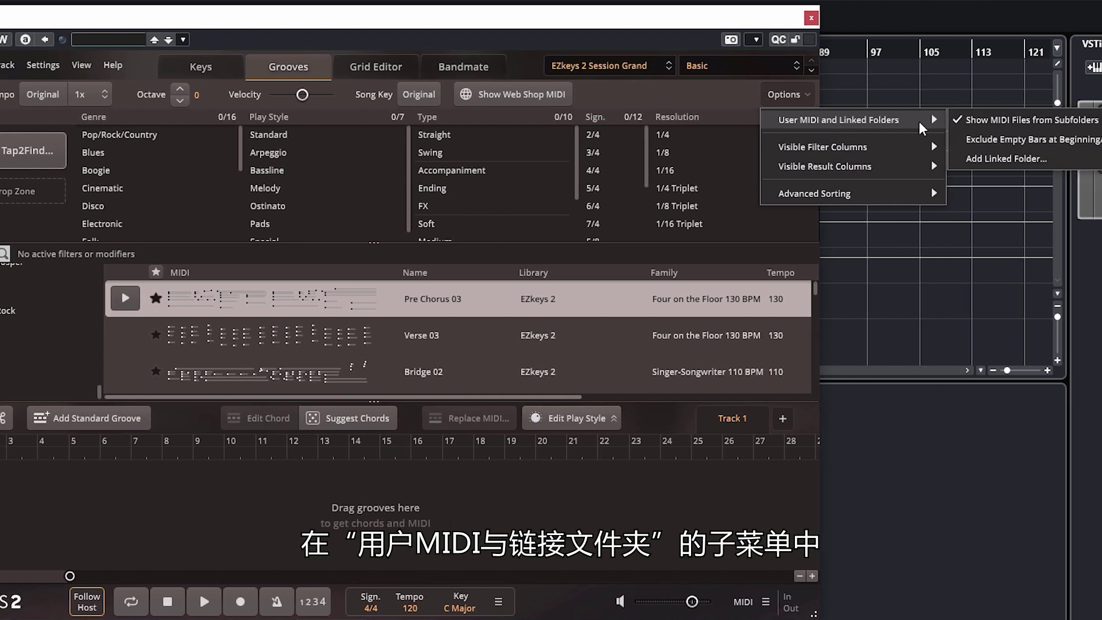
pyautogui.click(969, 163)
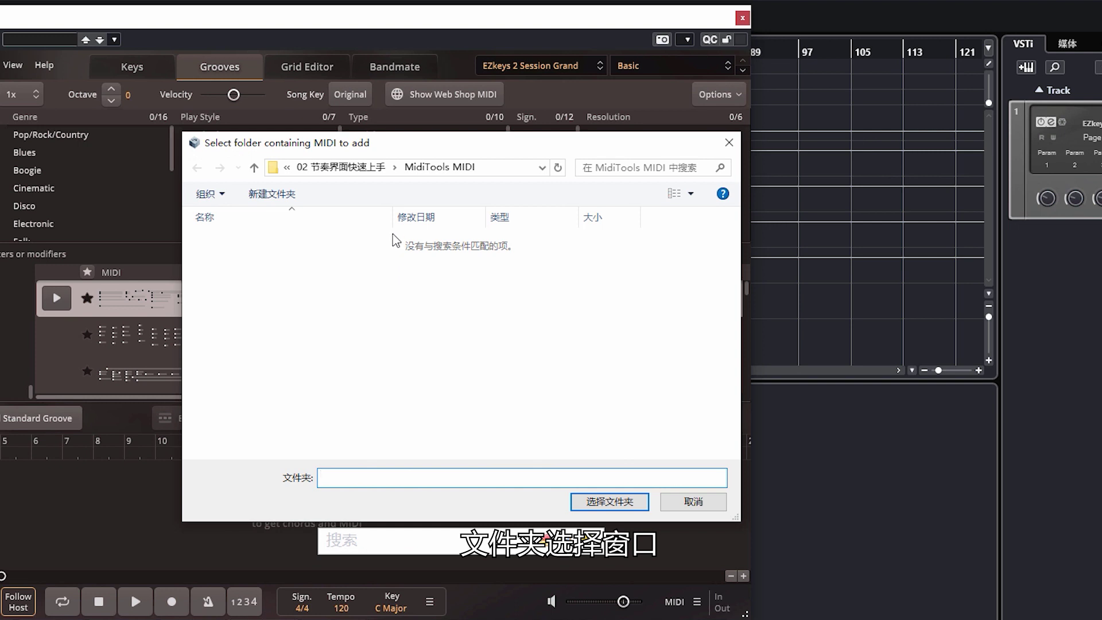
pyautogui.click(375, 168)
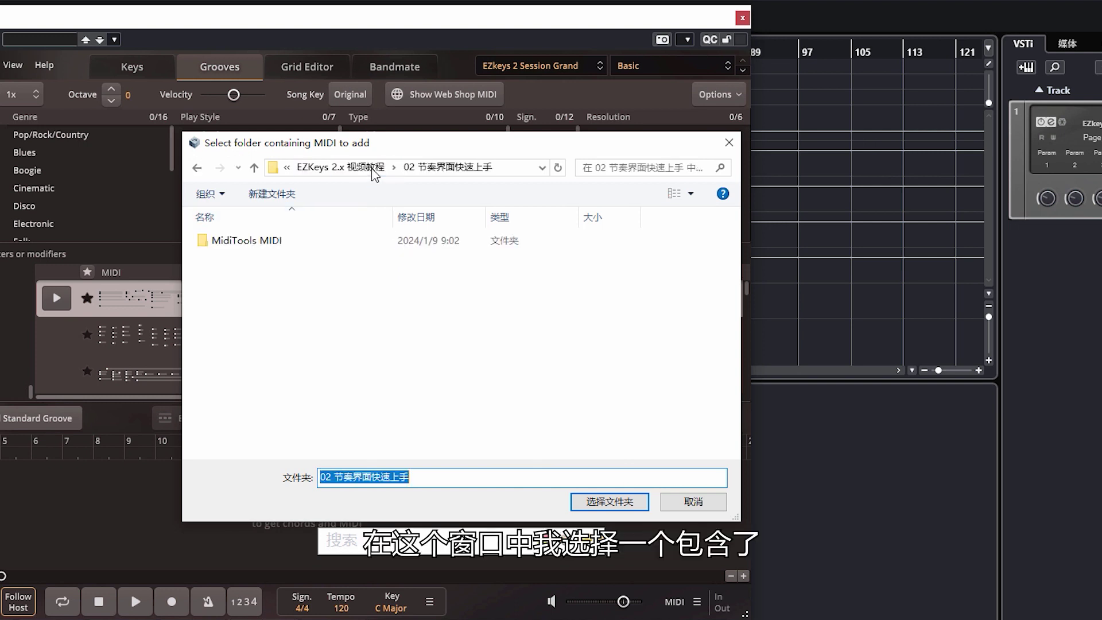
pyautogui.click(253, 243)
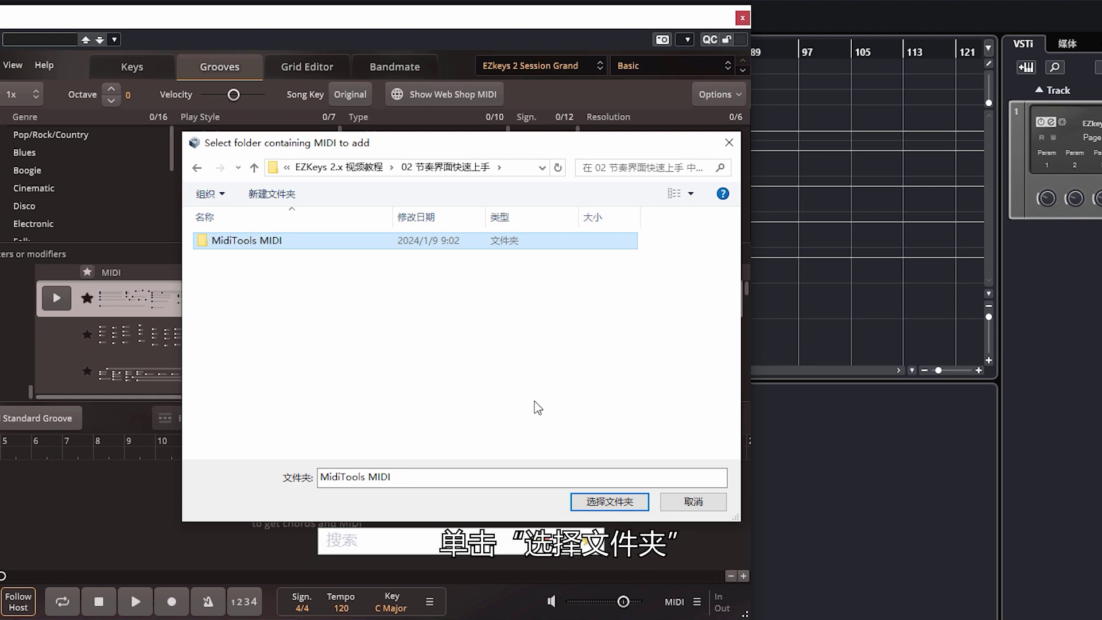
pyautogui.click(634, 508)
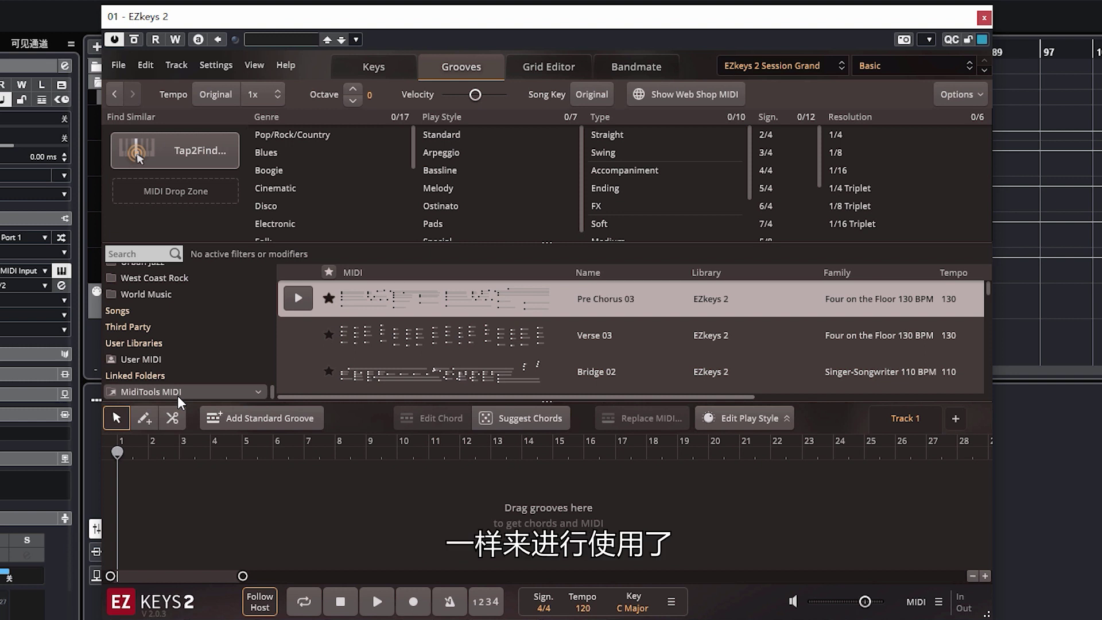
pyautogui.click(158, 393)
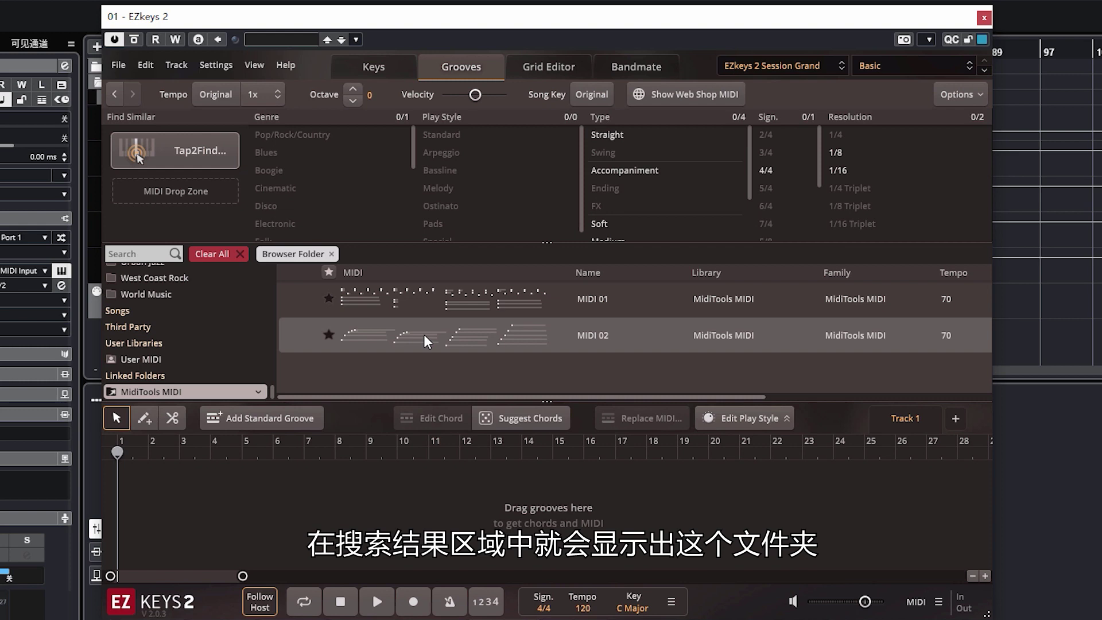
# Step: Preview the MIDI 01 groove from the linked MidiTools MIDI folder and stop its playback
pyautogui.click(402, 305)
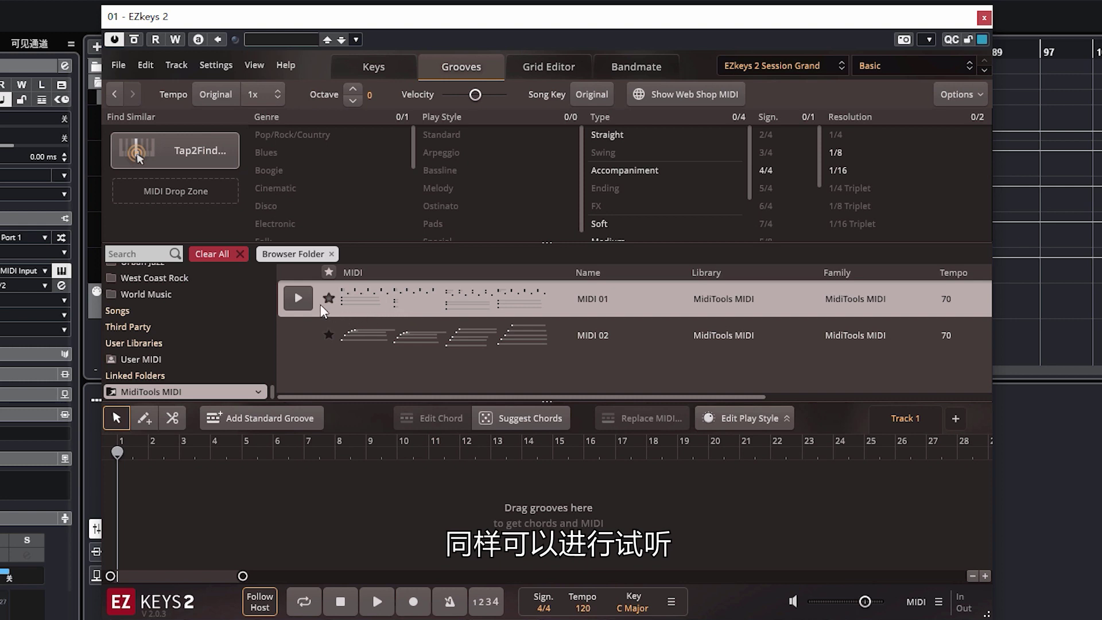
pyautogui.click(297, 299)
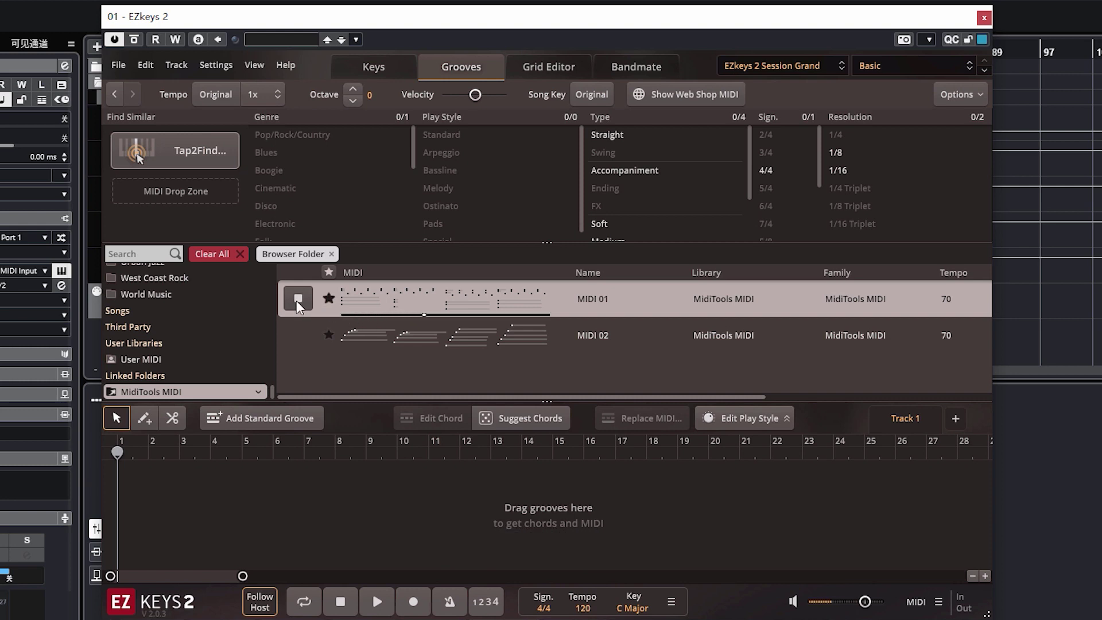
pyautogui.click(297, 300)
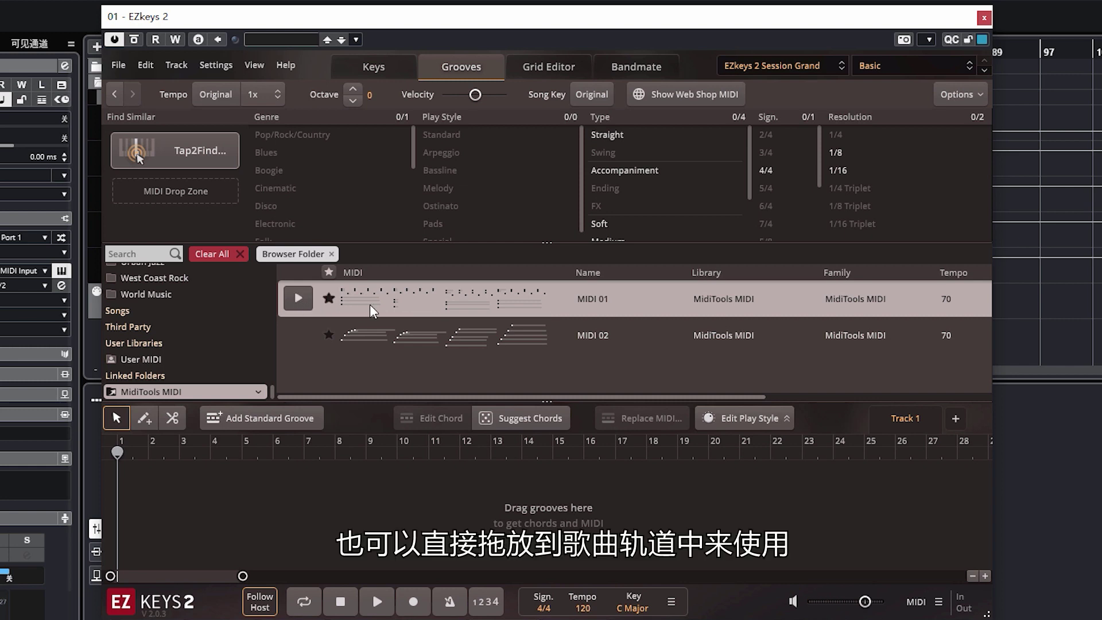
# Step: Place the MIDI 01 groove at bar 1 of the song track and delete the placed block
pyautogui.moveTo(412, 298); pyautogui.dragTo(120, 478)
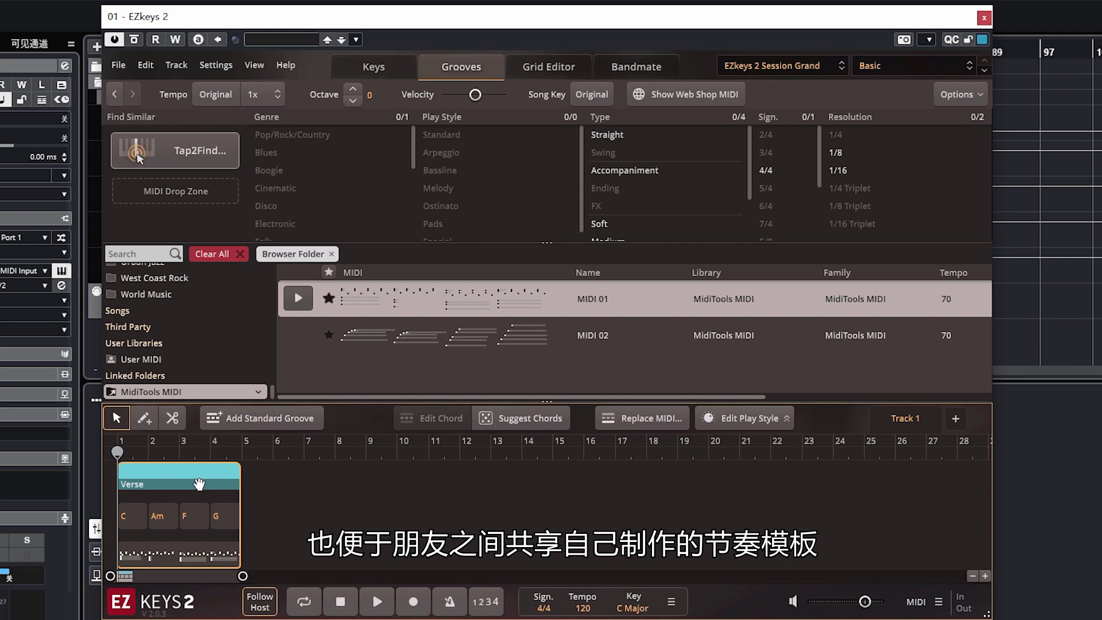
pyautogui.press('Delete')
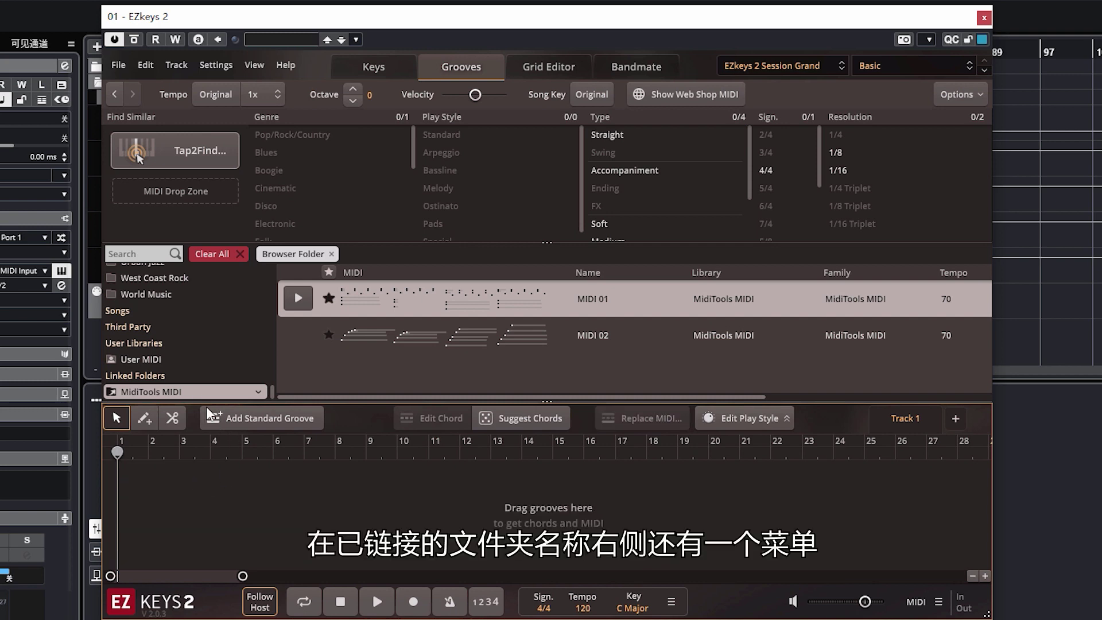
# Step: Unlink the MidiTools MIDI folder from the groove browser's linked folders
pyautogui.click(258, 393)
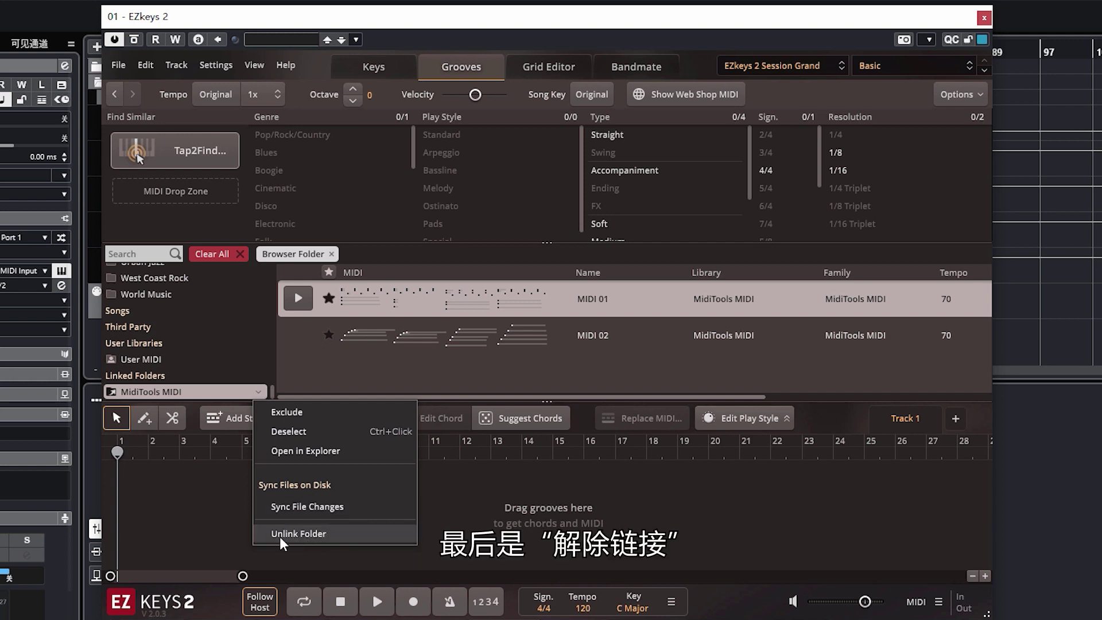
pyautogui.click(323, 533)
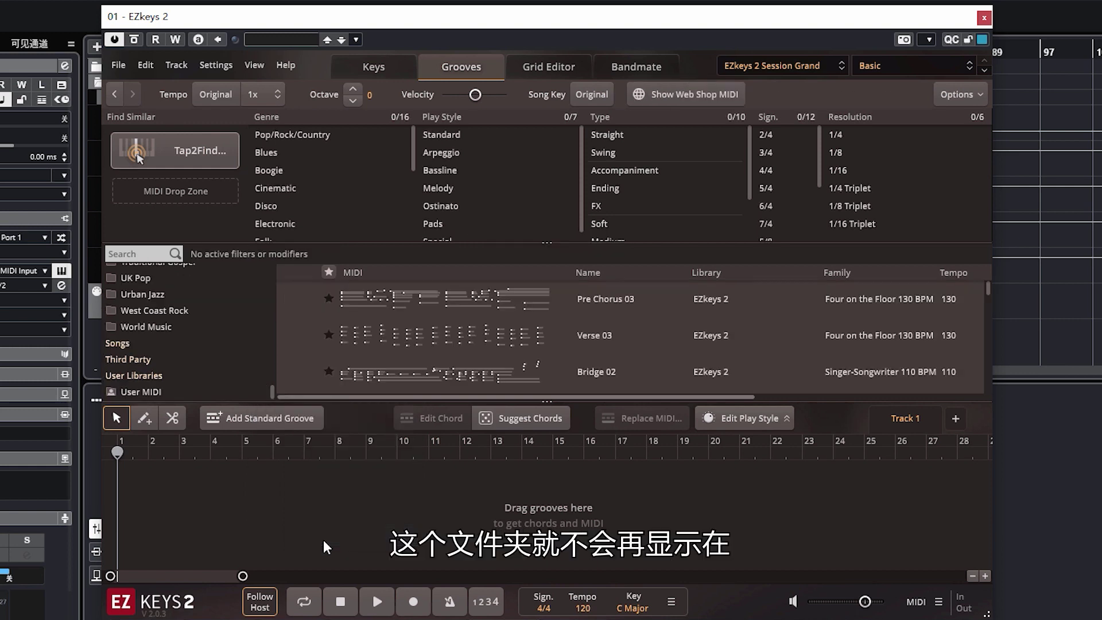